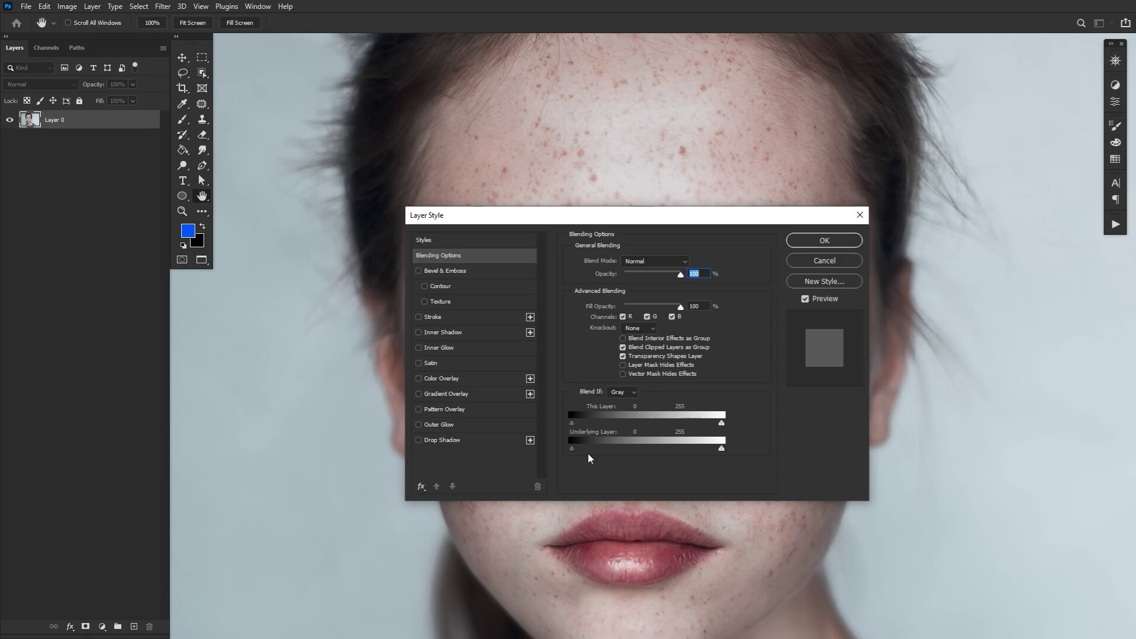
Step: Close Layer 0's Blending Options unchanged, leaving Blend If at Gray 0–255
click(810, 242)
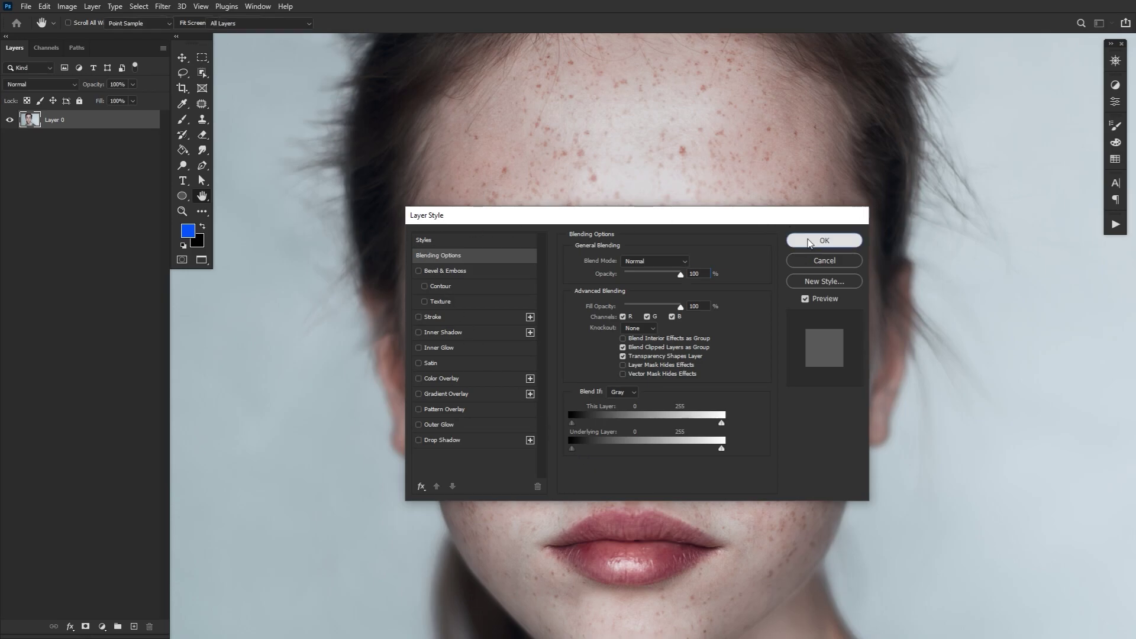
Step: Preview both This Layer sliders, then set Layer 0's white Blend If slider to 226
double_click(147, 124)
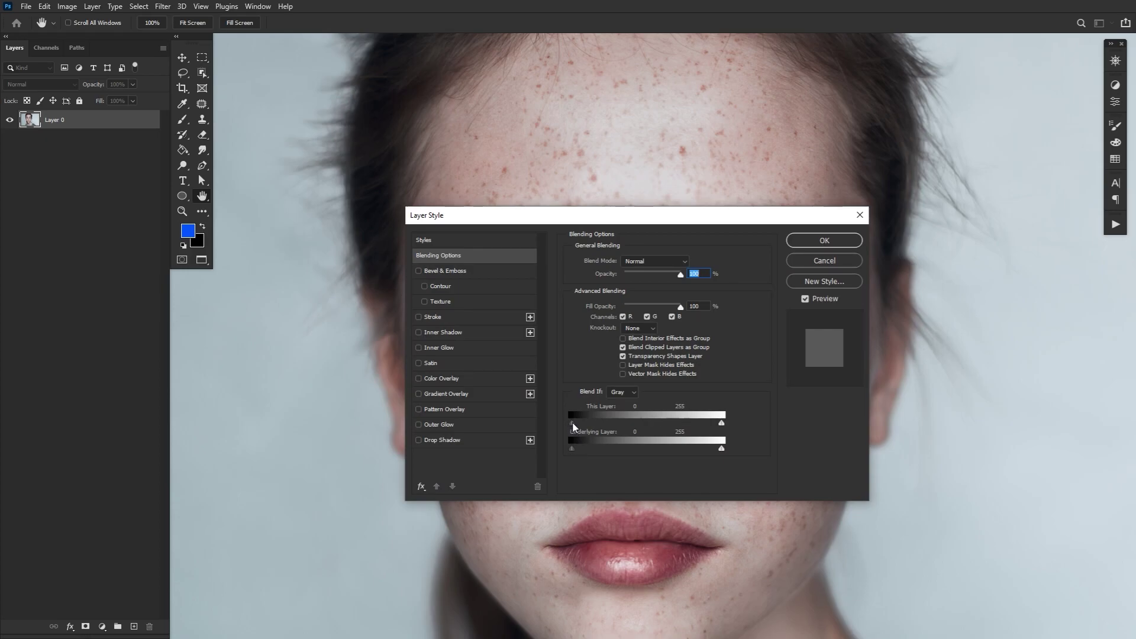
mouse_move(572, 423)
mouse_down()
mouse_move(615, 424)
mouse_move(576, 424)
mouse_up()
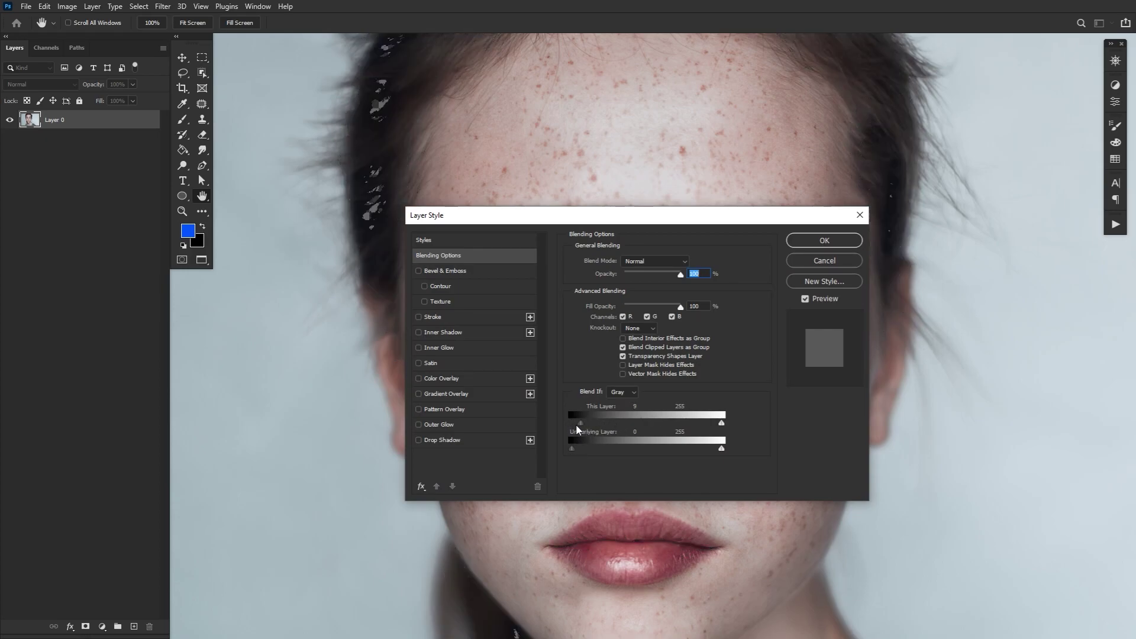
mouse_move(721, 423)
mouse_down()
mouse_move(657, 425)
mouse_move(721, 424)
mouse_up()
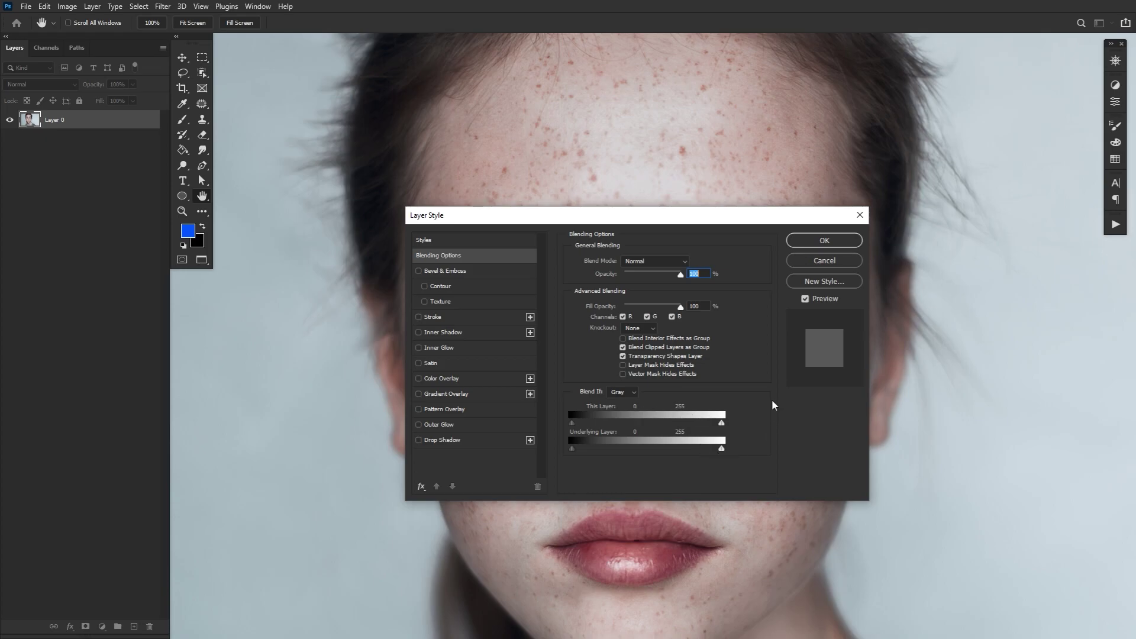
drag(721, 422, 704, 424)
click(810, 241)
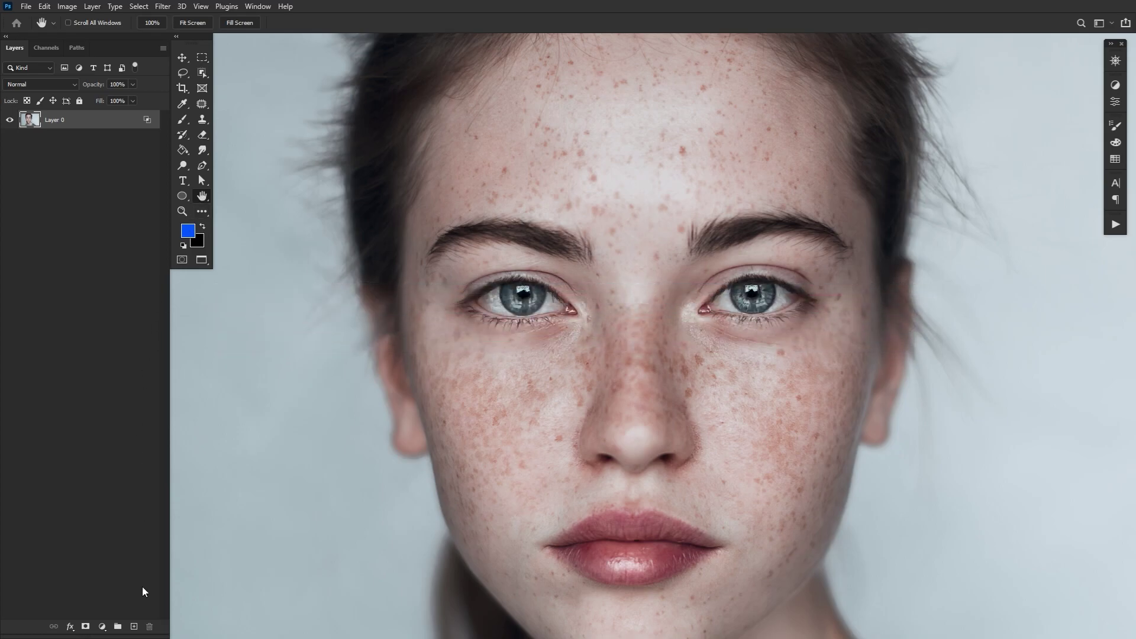
Step: Add a new Layer 1 and paint solid blue over the whole face
click(135, 626)
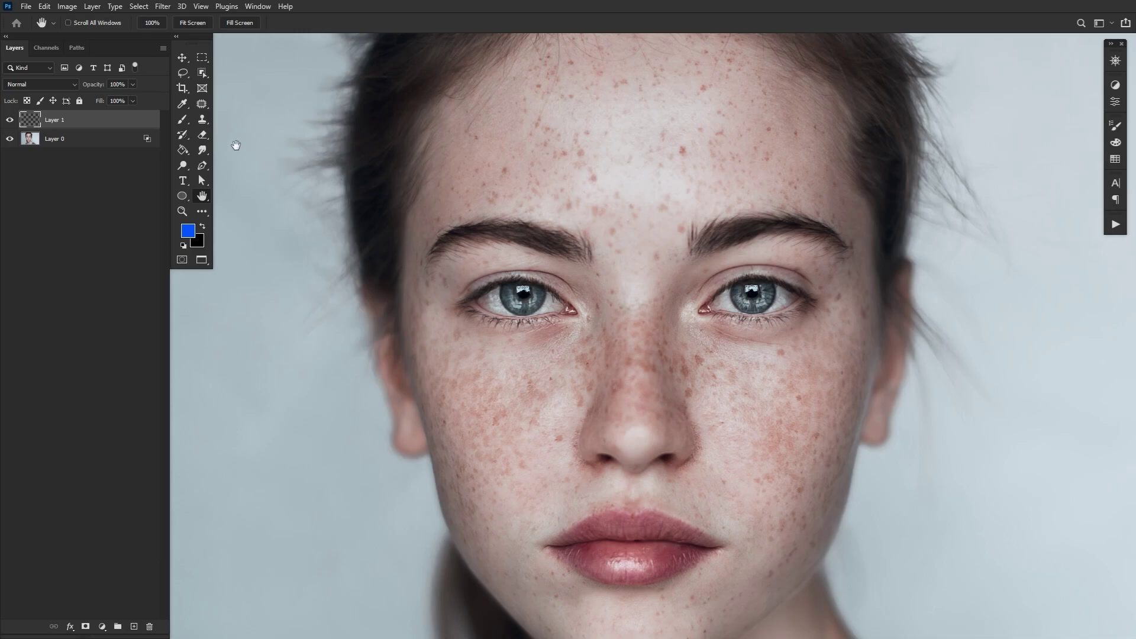
key(b)
click(440, 145)
mouse_move(592, 154)
mouse_down()
mouse_move(330, 249)
mouse_move(938, 398)
mouse_move(604, 477)
mouse_move(536, 568)
mouse_move(521, 406)
mouse_move(555, 529)
mouse_up()
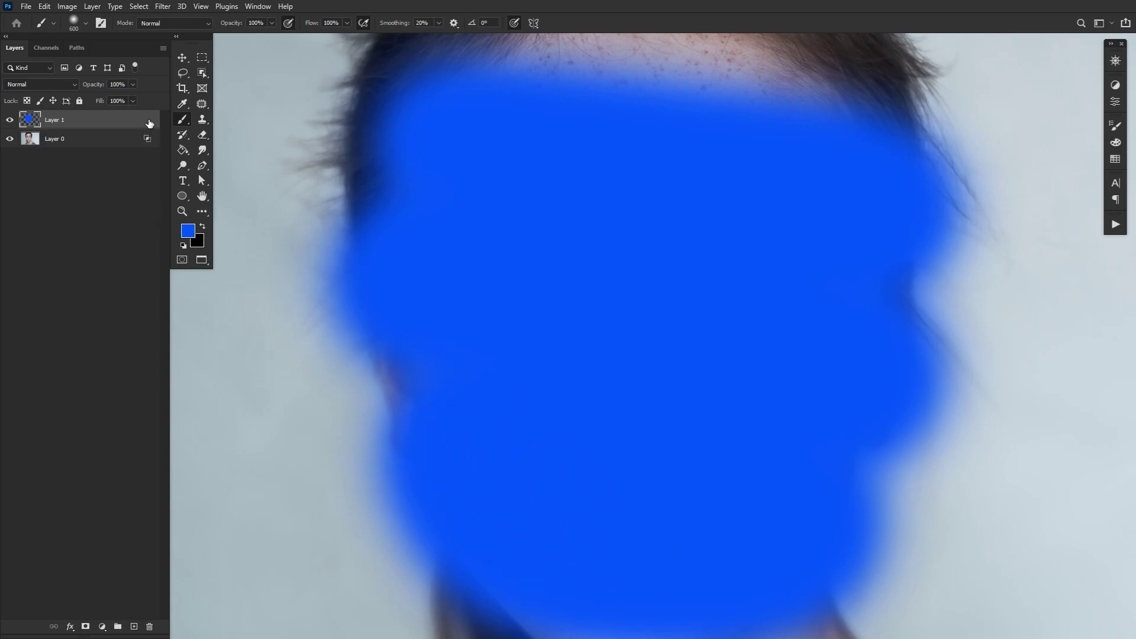
Step: Experiment with Layer 1's Underlying Layer Blend If sliders, reset them to 0–255, and hide Layer 1
double_click(149, 123)
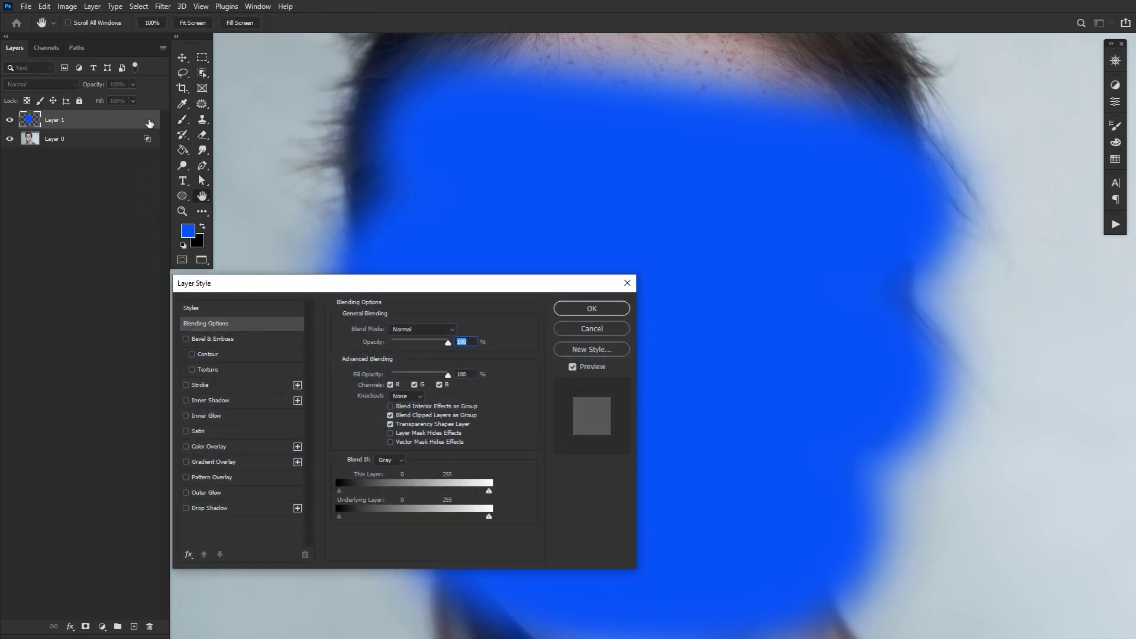
drag(341, 518, 425, 520)
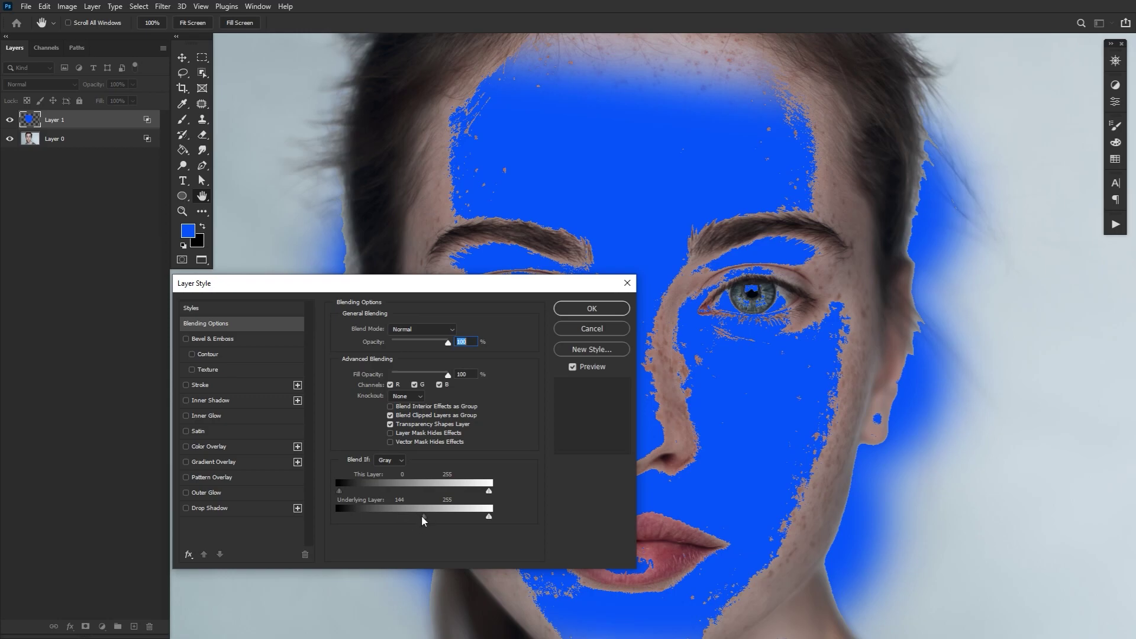
key(alt)
drag(422, 521, 317, 519)
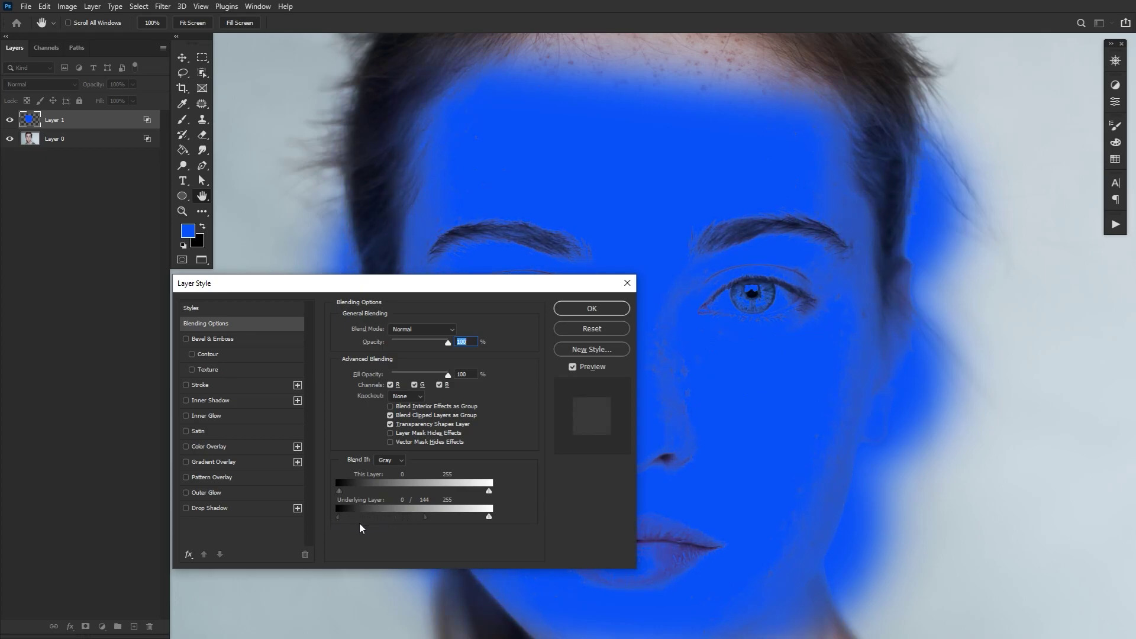
drag(425, 520, 323, 525)
drag(489, 517, 394, 523)
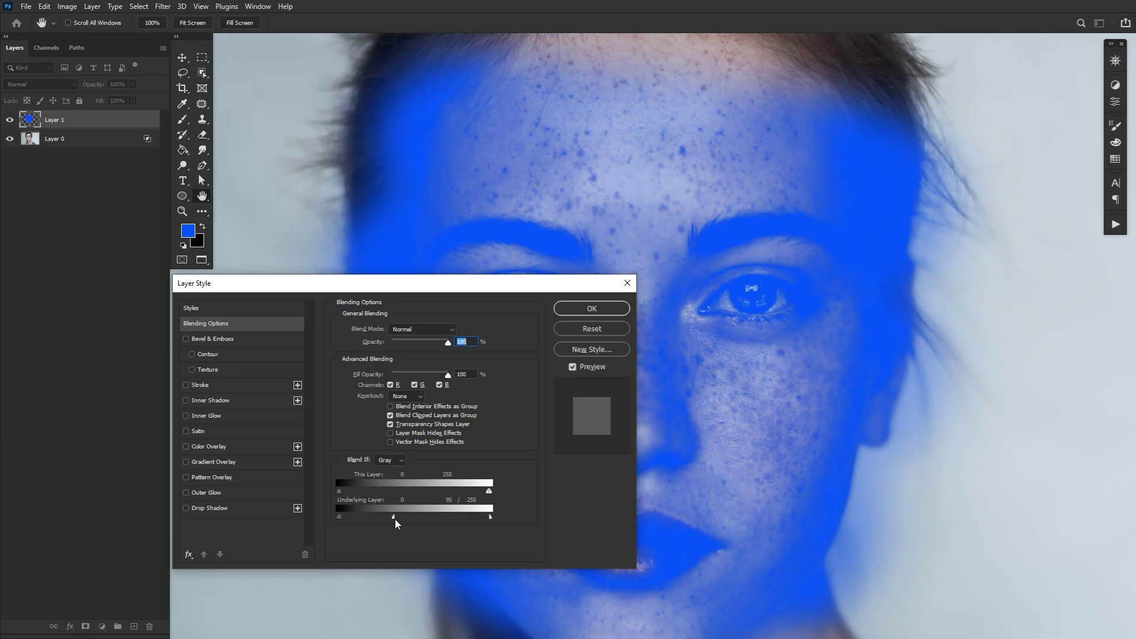
mouse_move(490, 518)
mouse_down()
mouse_move(424, 524)
mouse_move(503, 521)
mouse_up()
drag(394, 520, 492, 526)
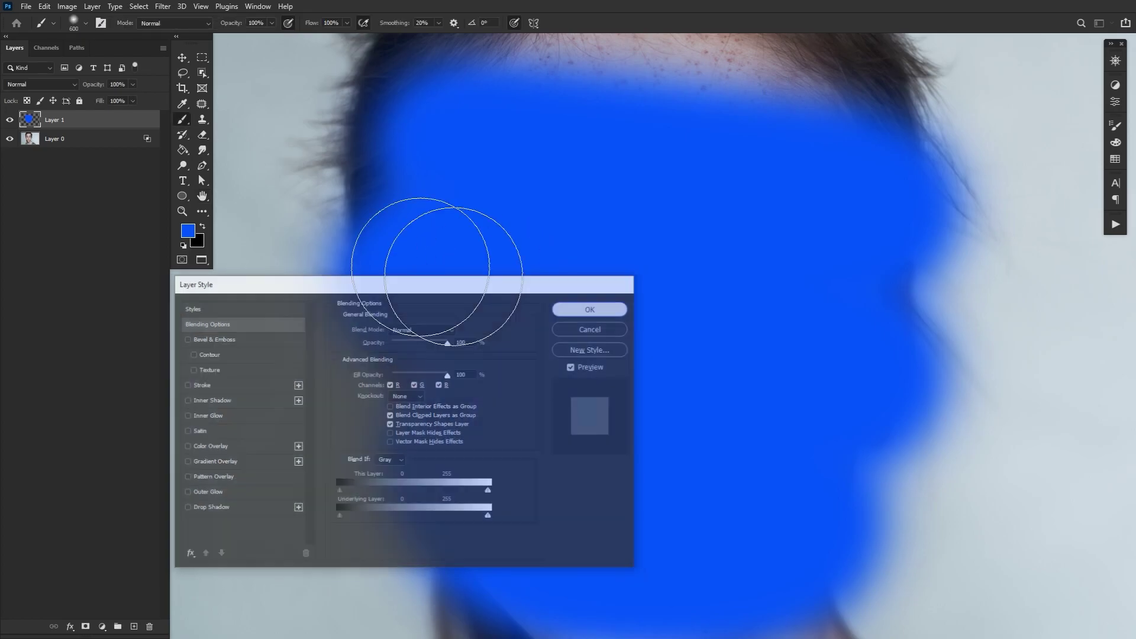
click(9, 120)
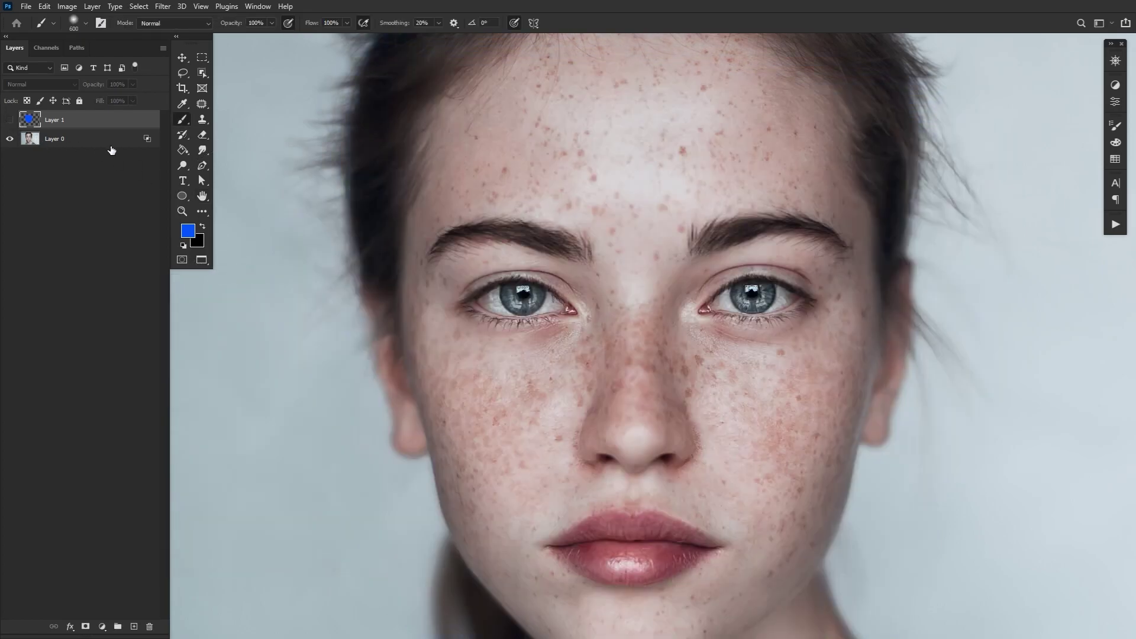
Step: Split Layer 0's This Layer black Blend If slider to 0/79 to fade out dark tones
click(142, 142)
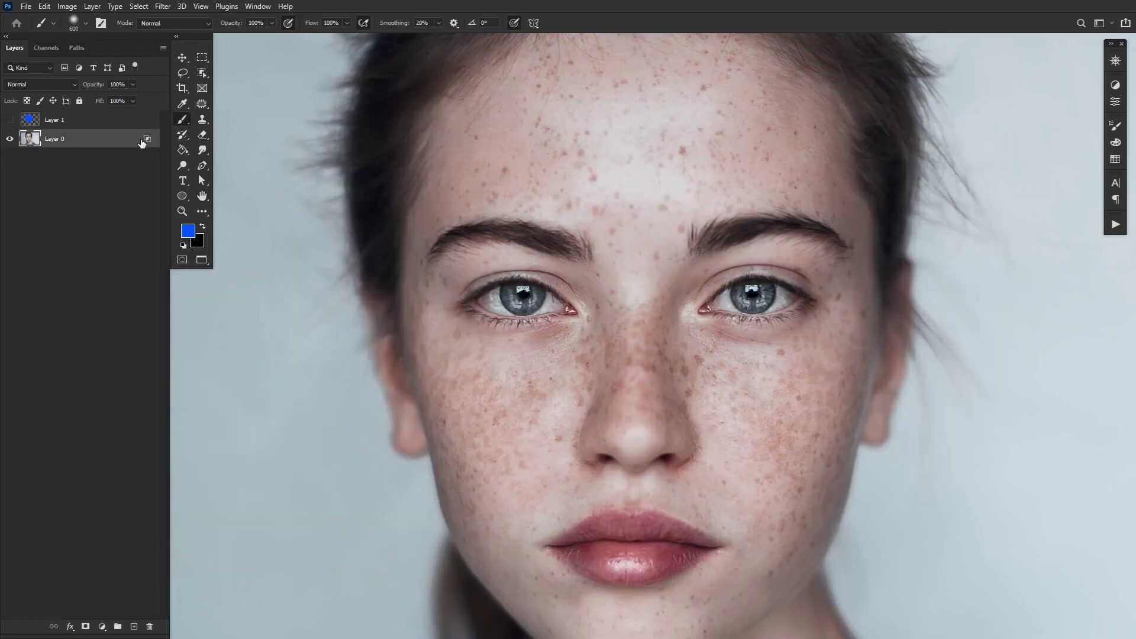
double_click(142, 142)
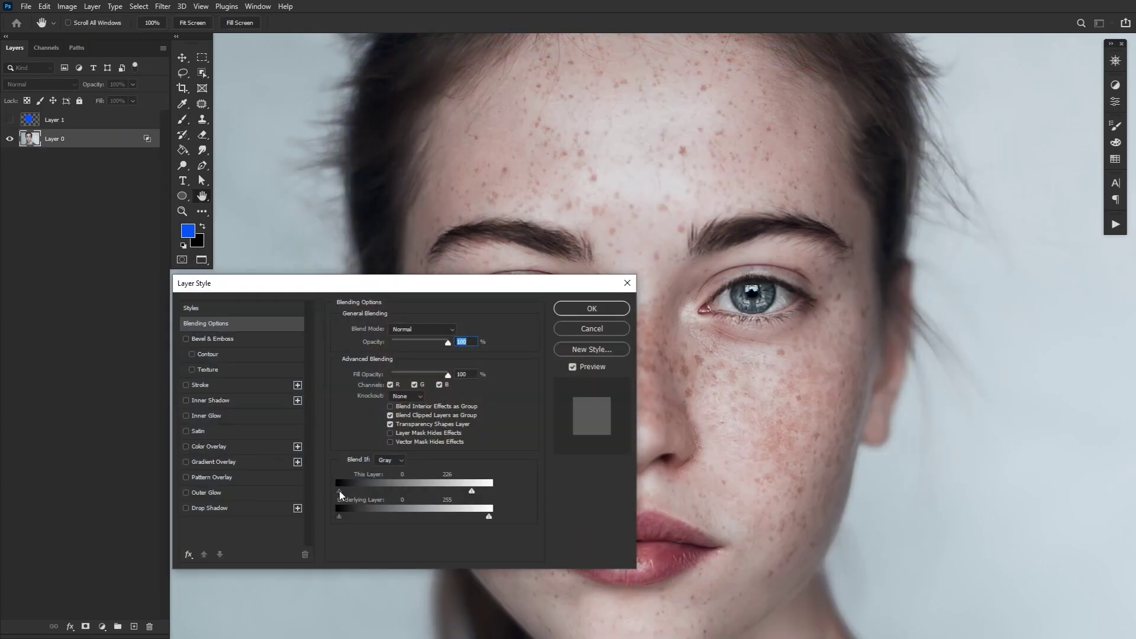
key(alt)
mouse_move(341, 492)
mouse_down()
mouse_move(447, 494)
mouse_move(330, 497)
mouse_up()
drag(472, 491, 489, 492)
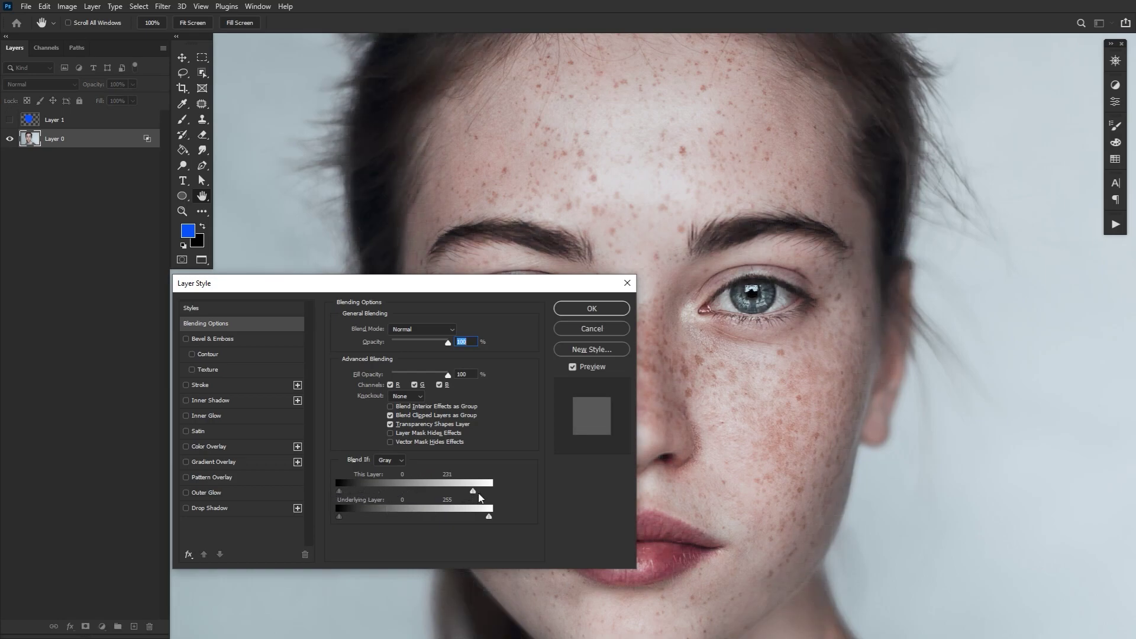
drag(339, 492, 388, 491)
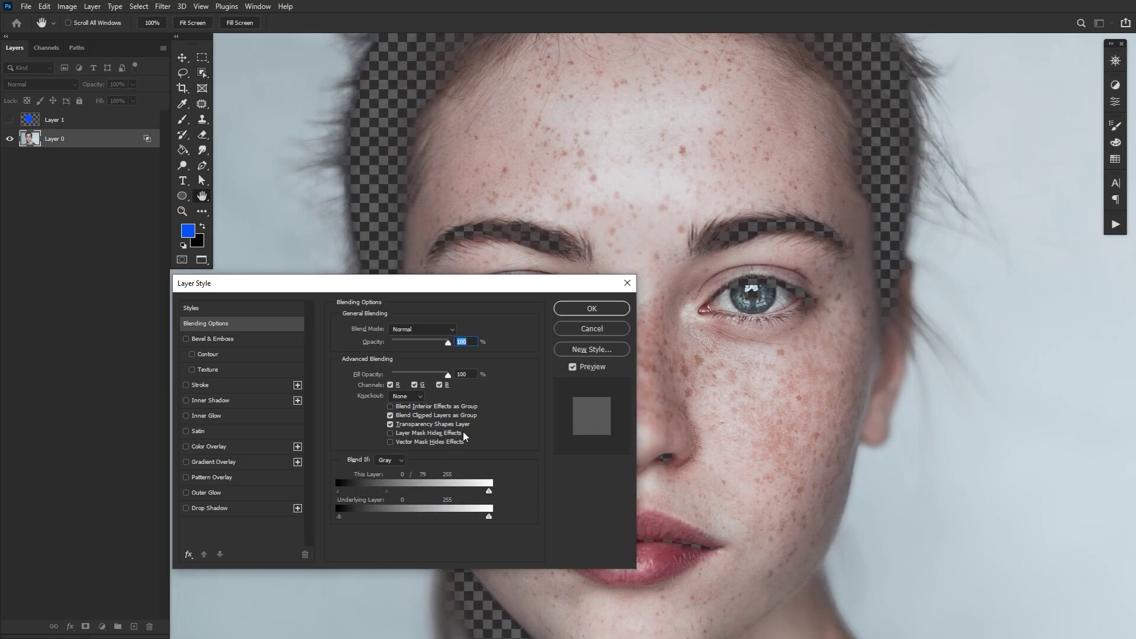
click(587, 311)
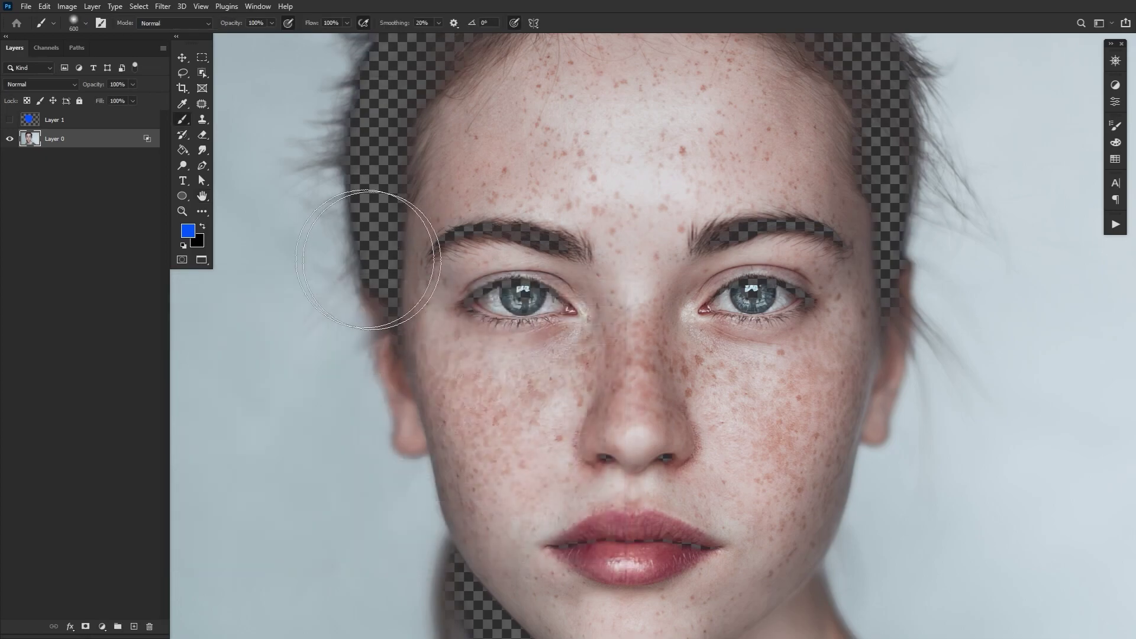
Step: Reopen and close Layer 0's blending options, then clear its layer style
double_click(144, 140)
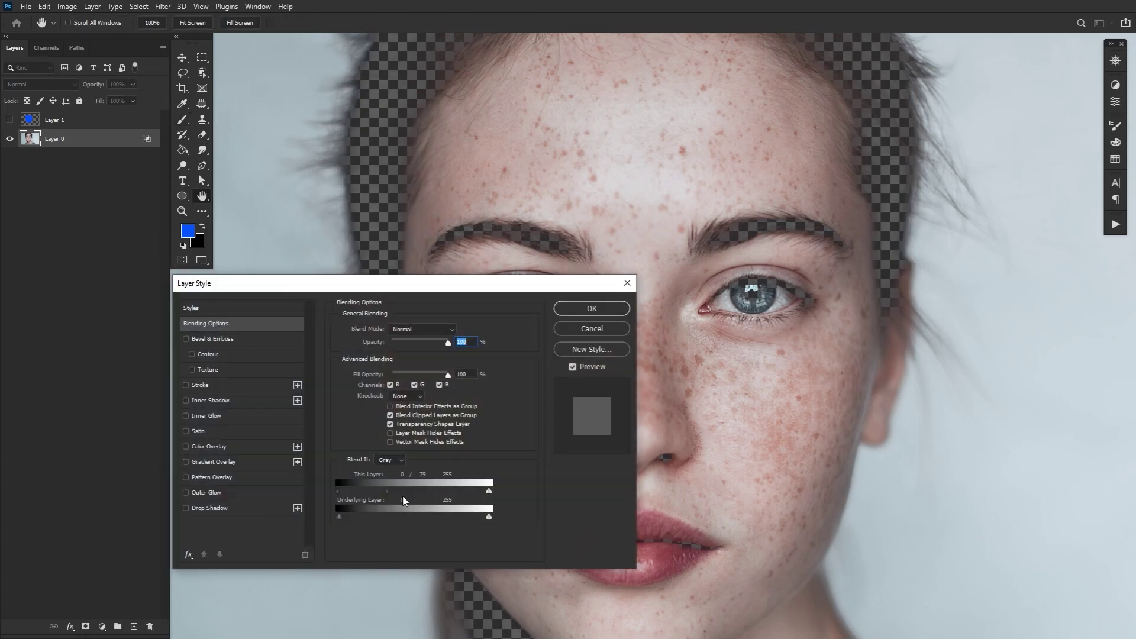
click(592, 308)
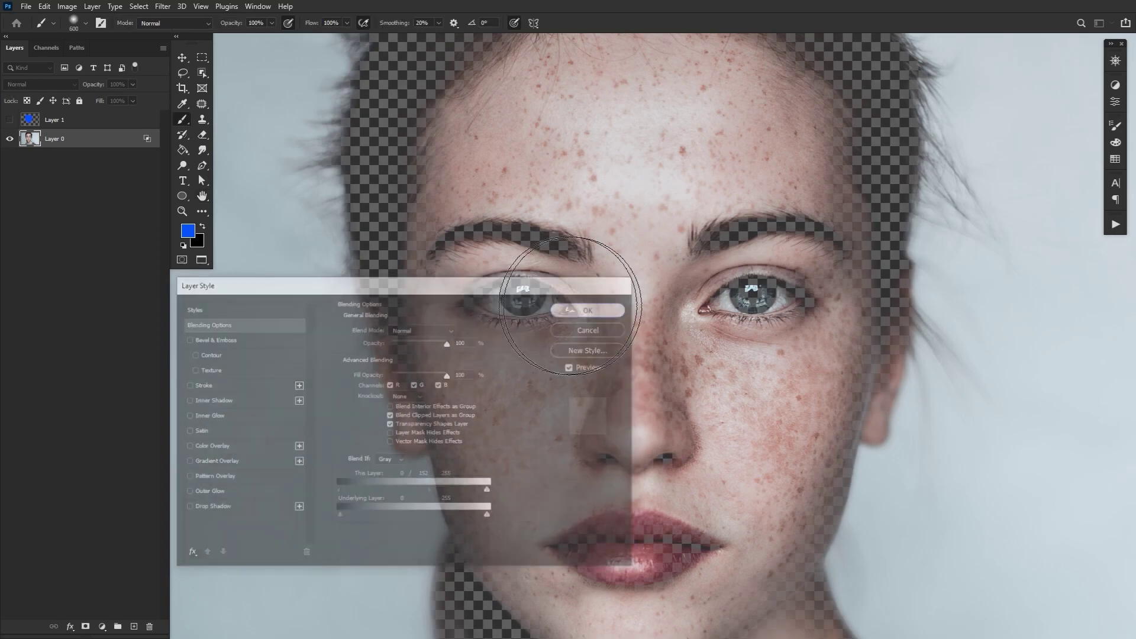
right_click(98, 140)
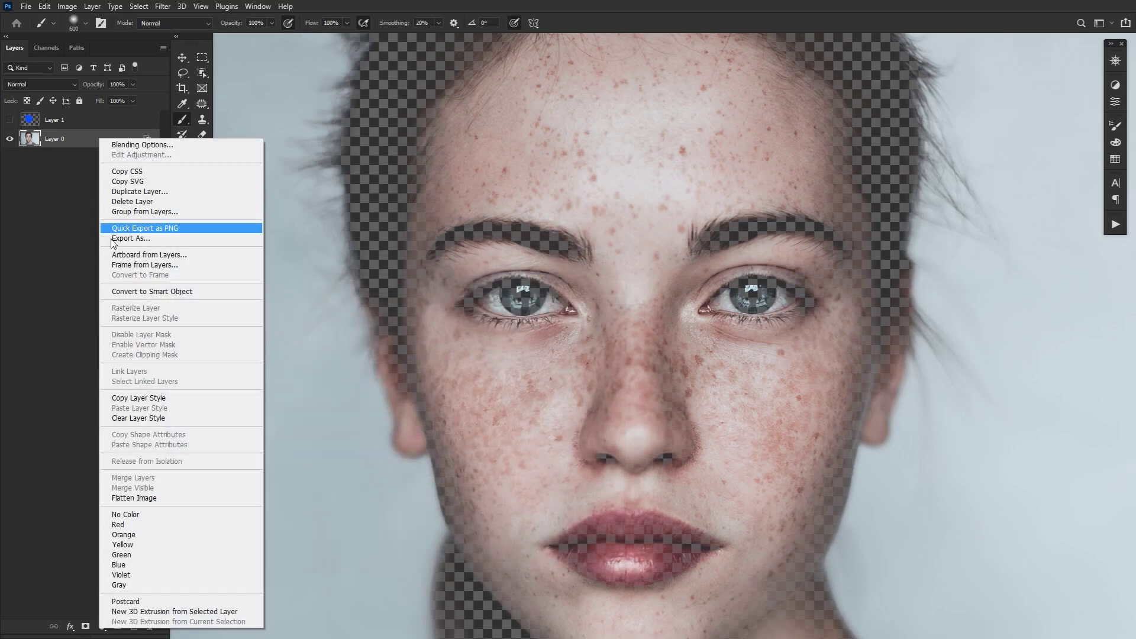
click(148, 420)
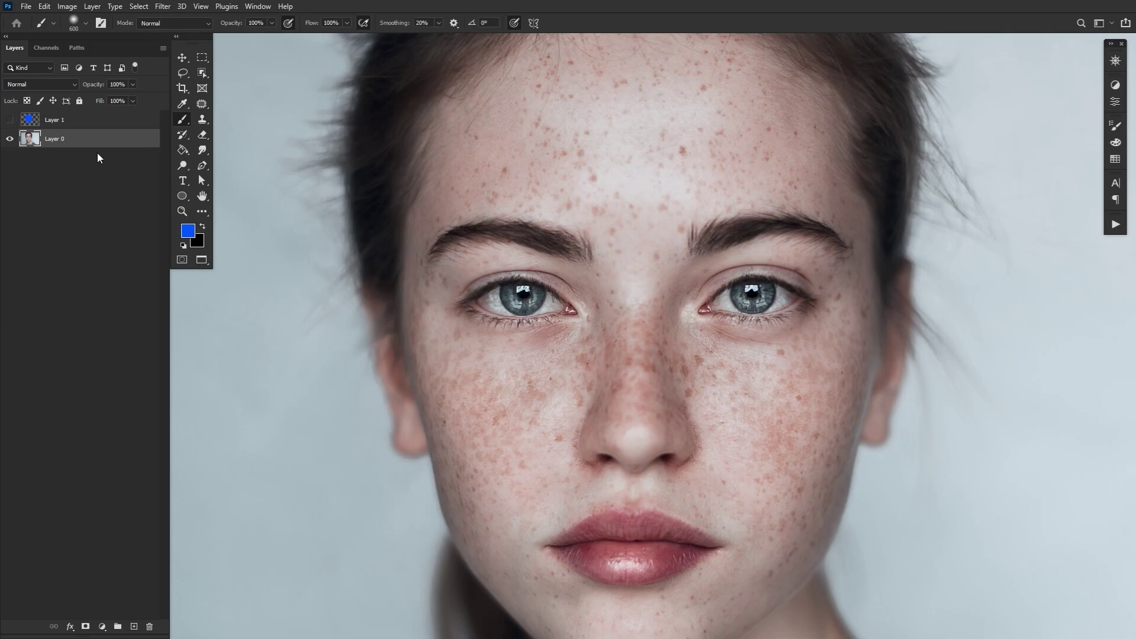
Step: Undo the style clear and return Layer 0's This Layer black slider to 0
key(ctrl+z)
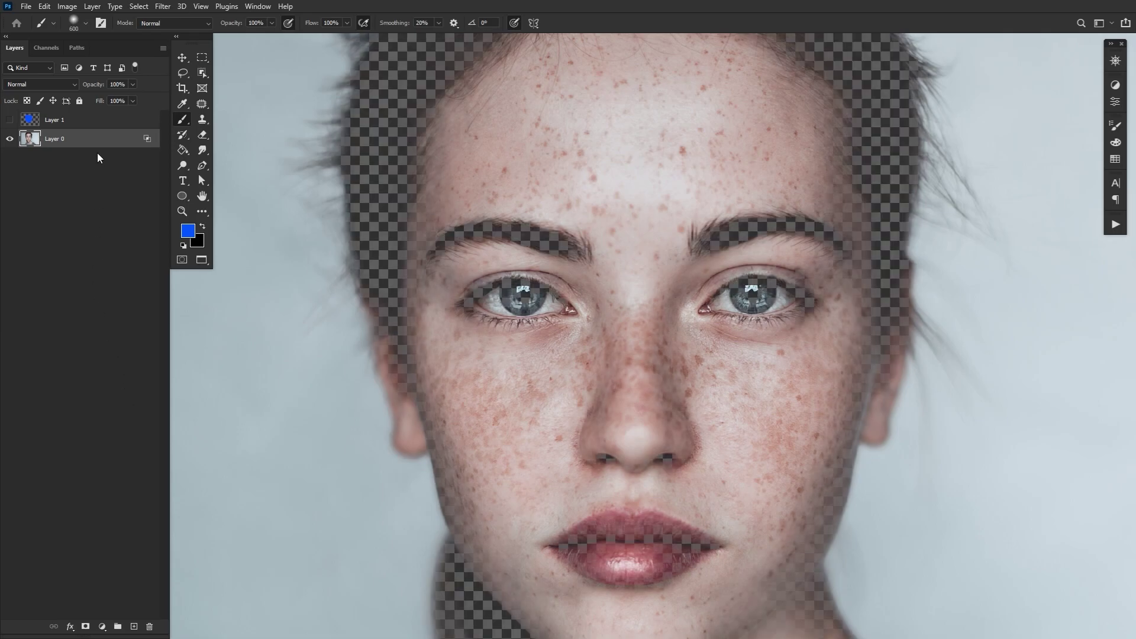
double_click(129, 141)
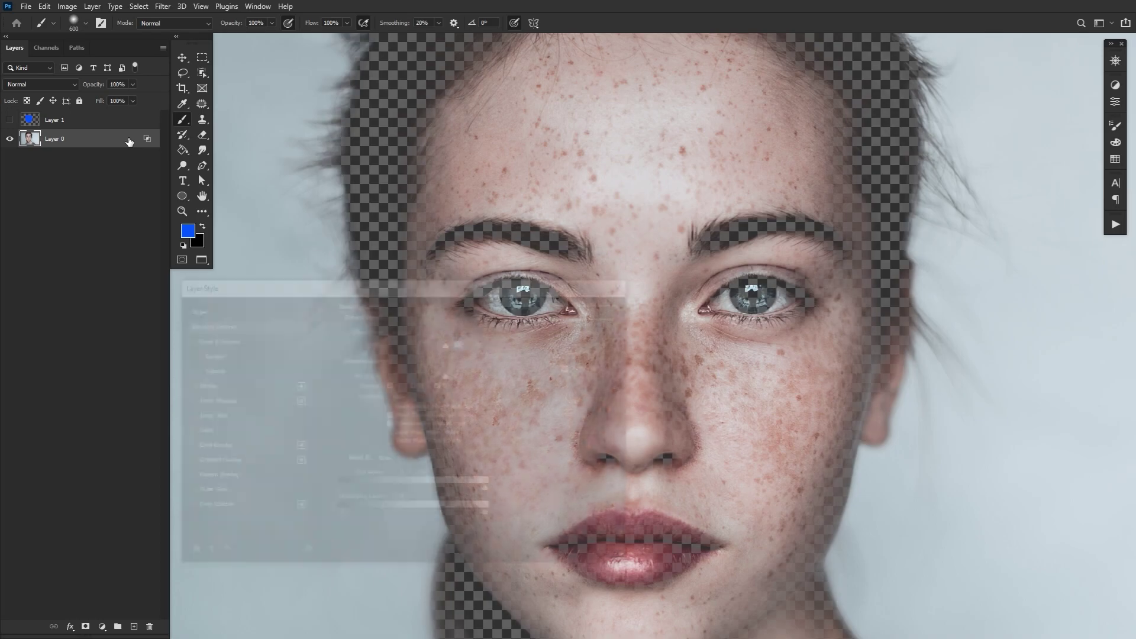
drag(432, 496, 330, 496)
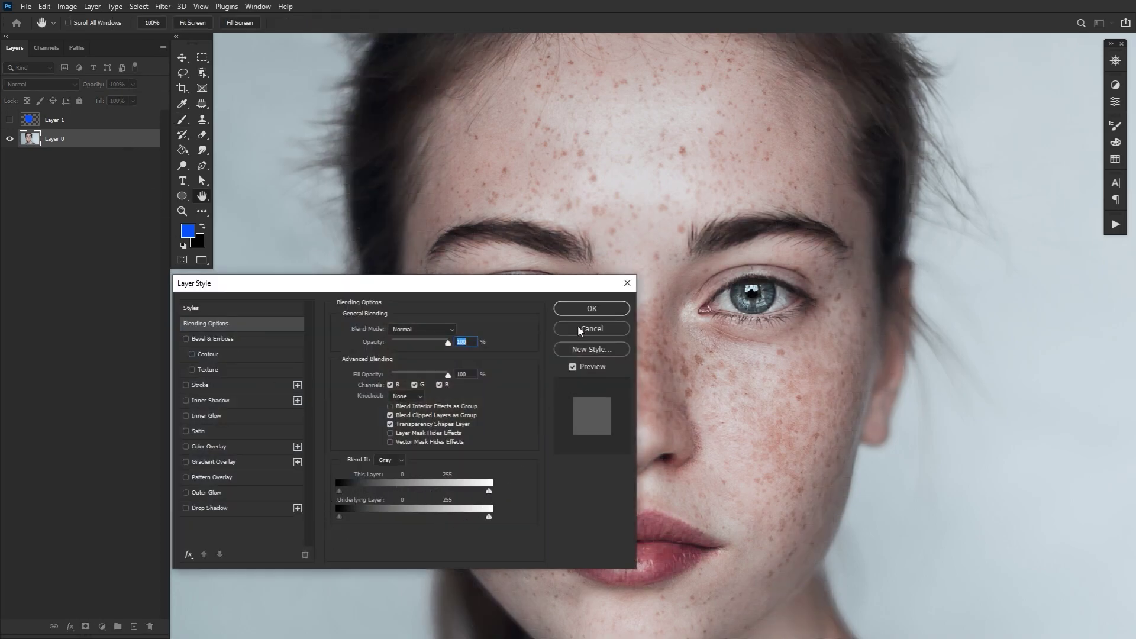
click(592, 309)
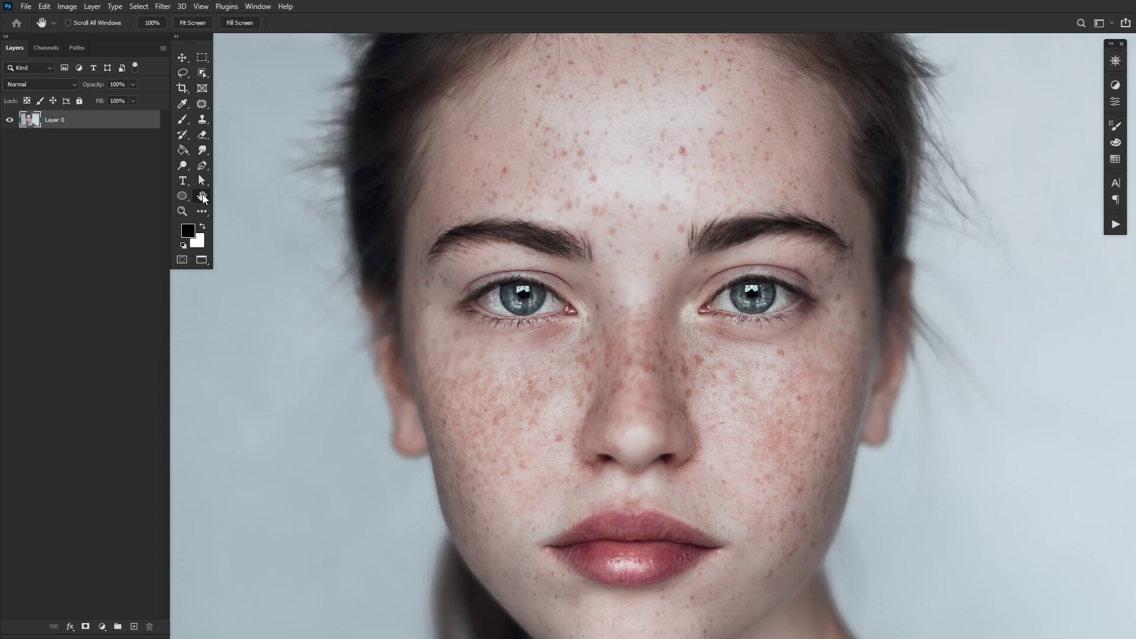
Step: Add a Curves 1 adjustment layer with the white point pulled in to slightly brighten the portrait
click(1116, 87)
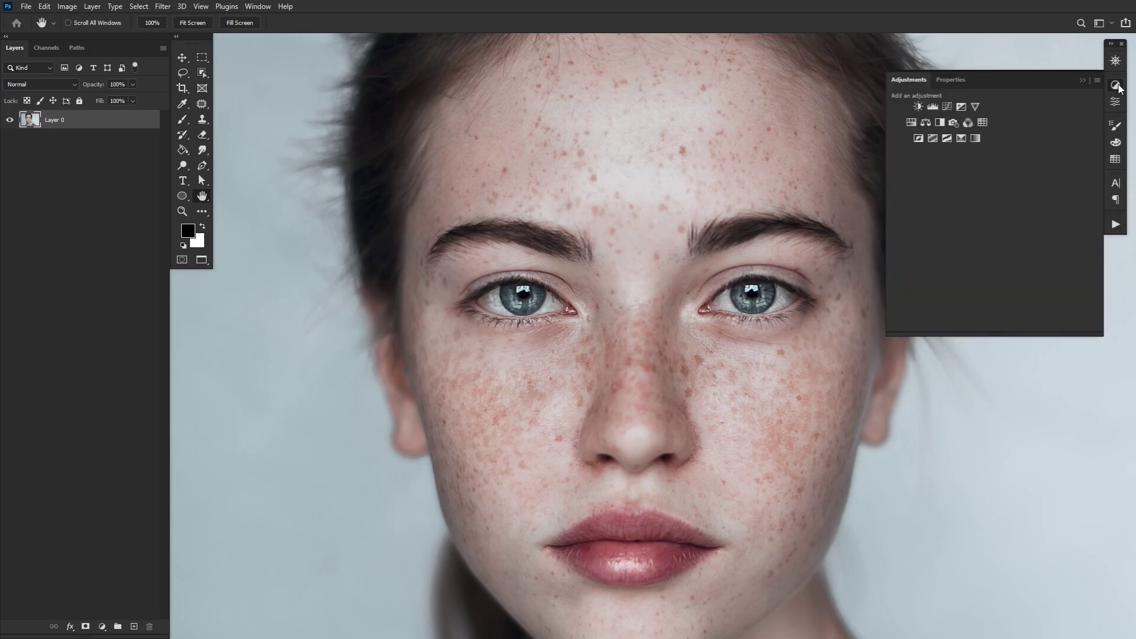
click(947, 107)
drag(1077, 149, 1064, 145)
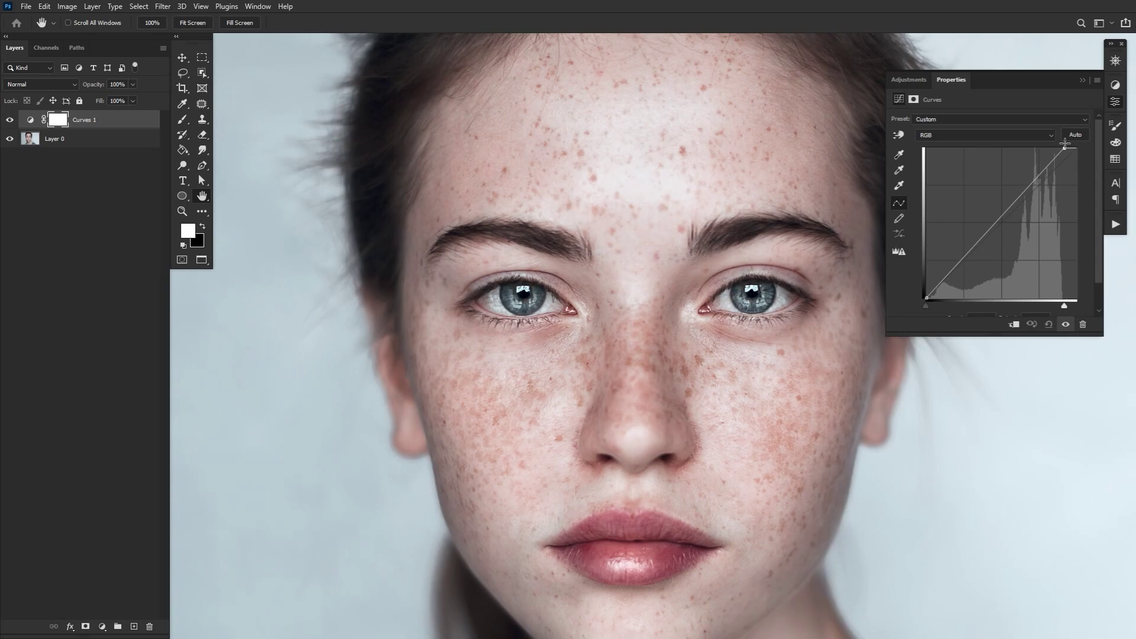
click(1119, 104)
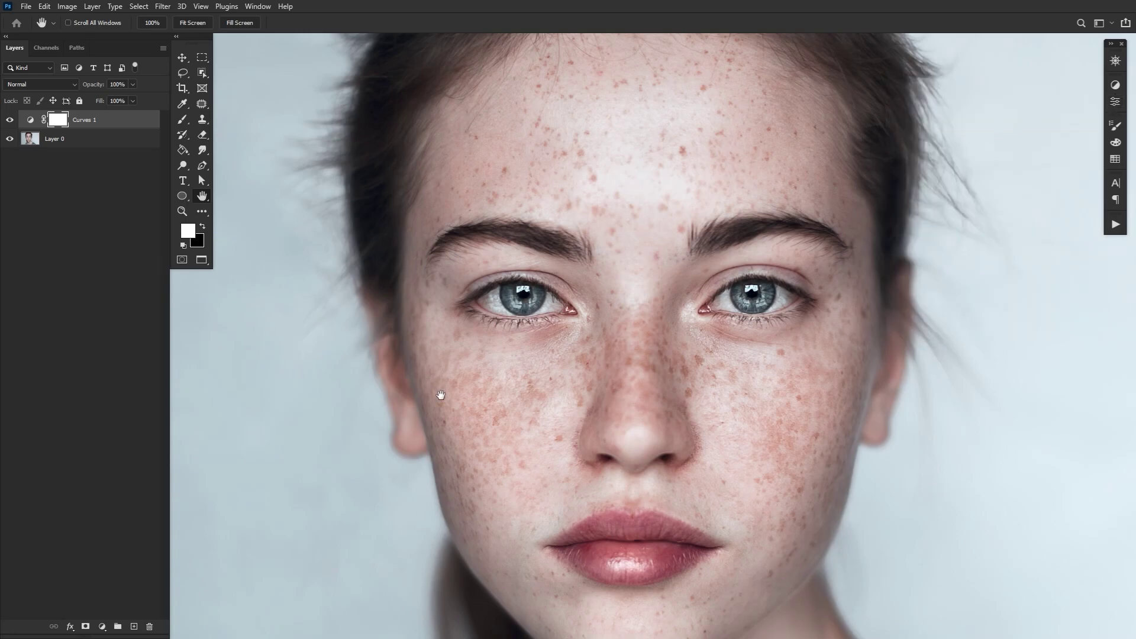
Step: Split Curves 1's Underlying Layer black slider to 132/182 so brightening skips dark tones
double_click(150, 122)
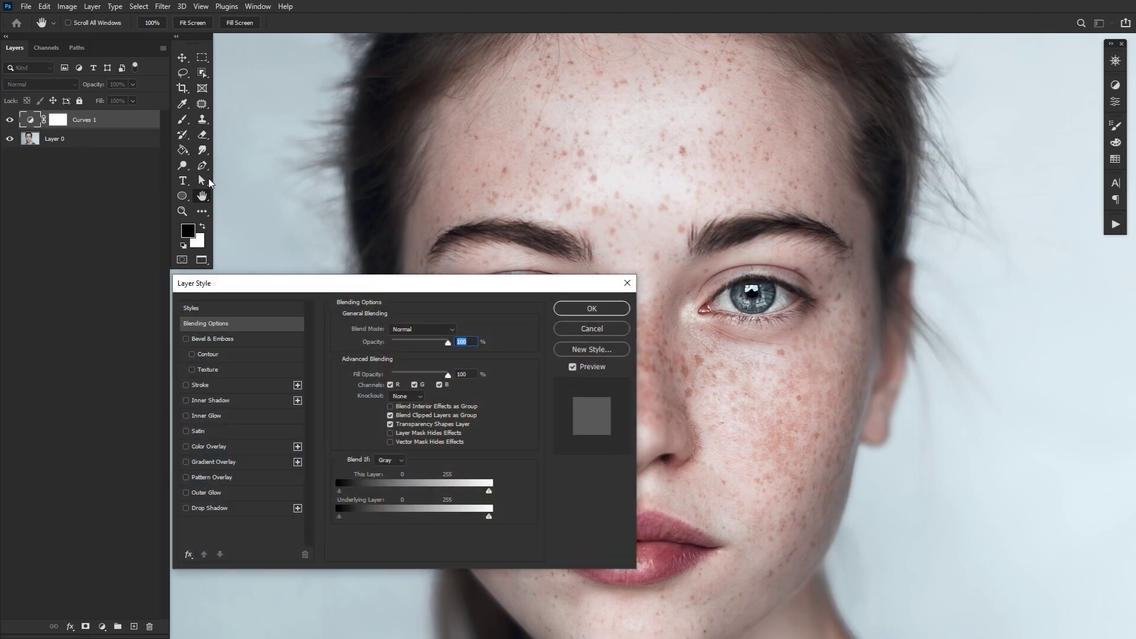
drag(342, 523, 448, 520)
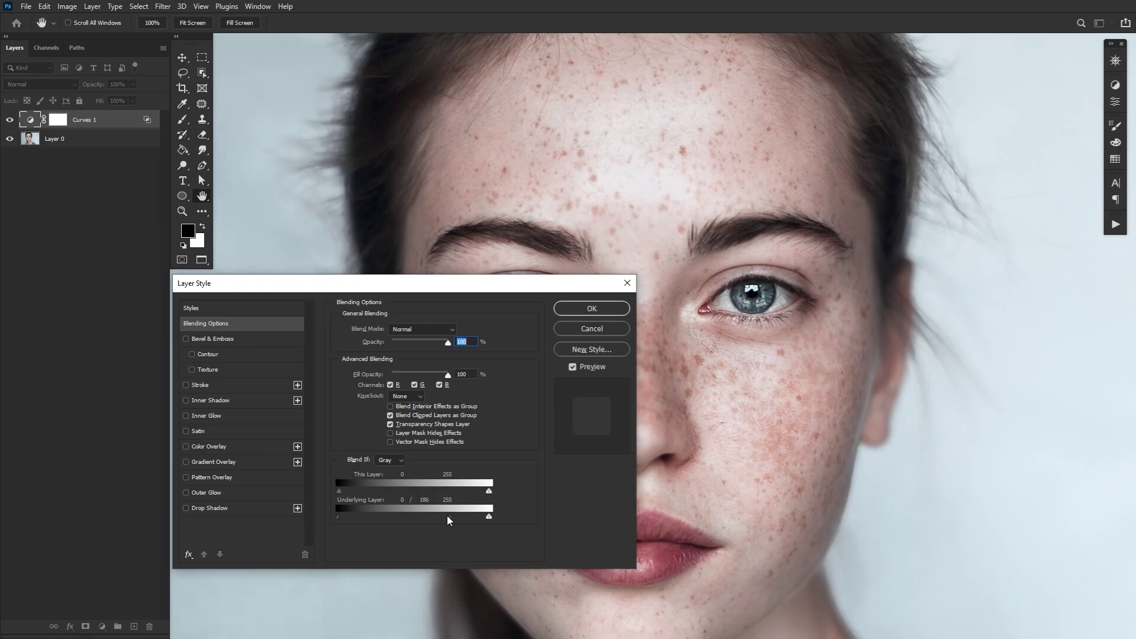
drag(342, 520, 417, 522)
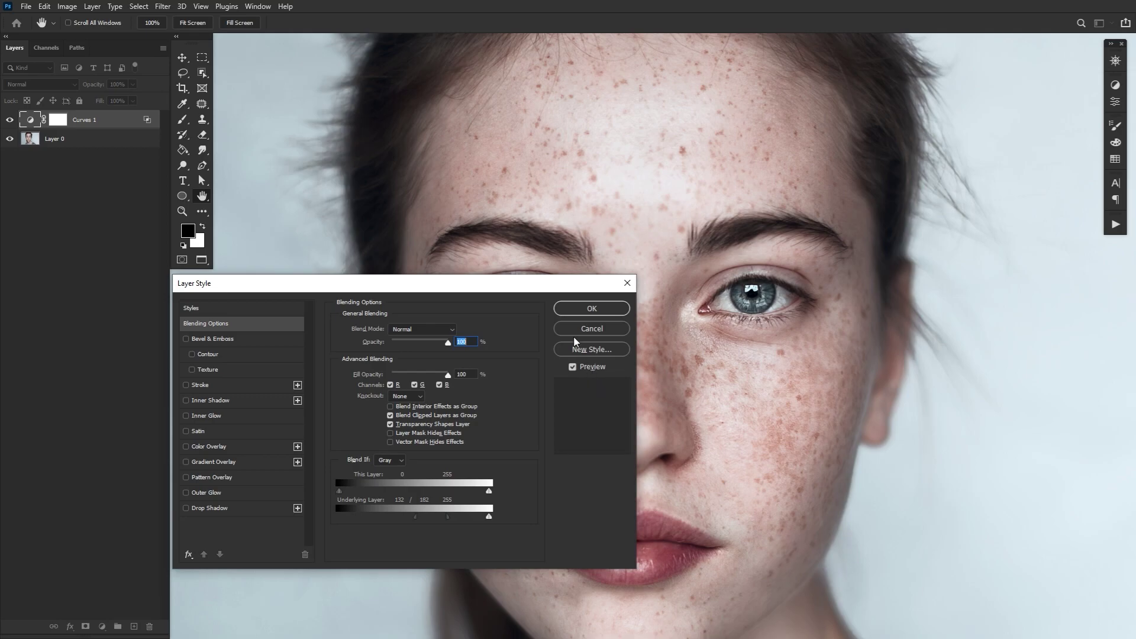
click(592, 309)
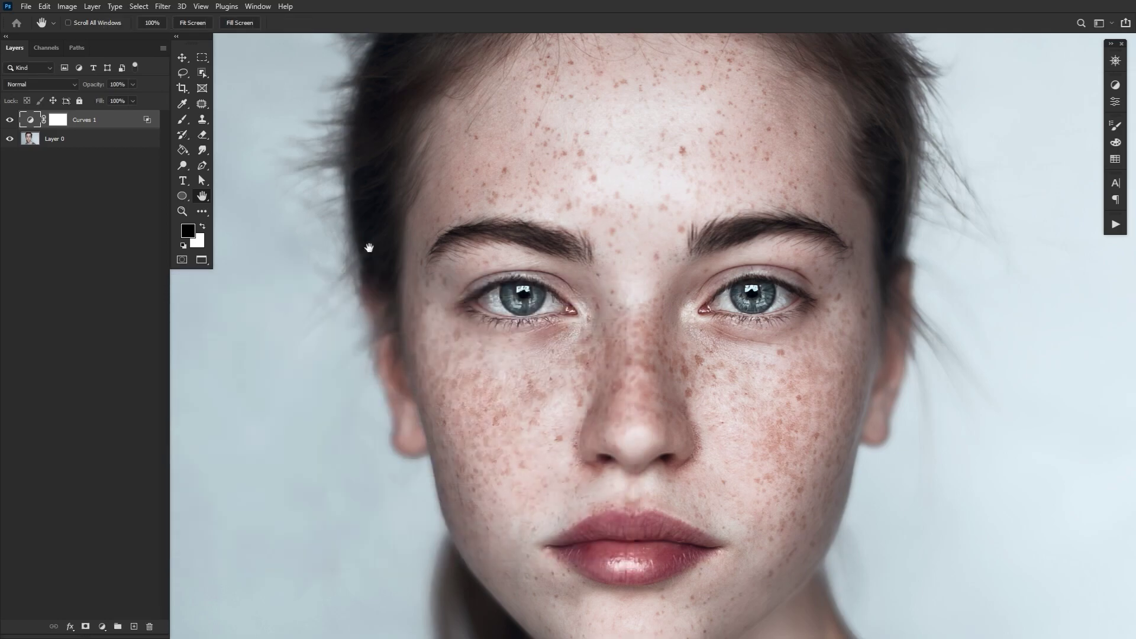
Step: Invert the Curves 1 mask and paint the brightening back on the forehead and under the eye
click(59, 122)
key(ctrl+i)
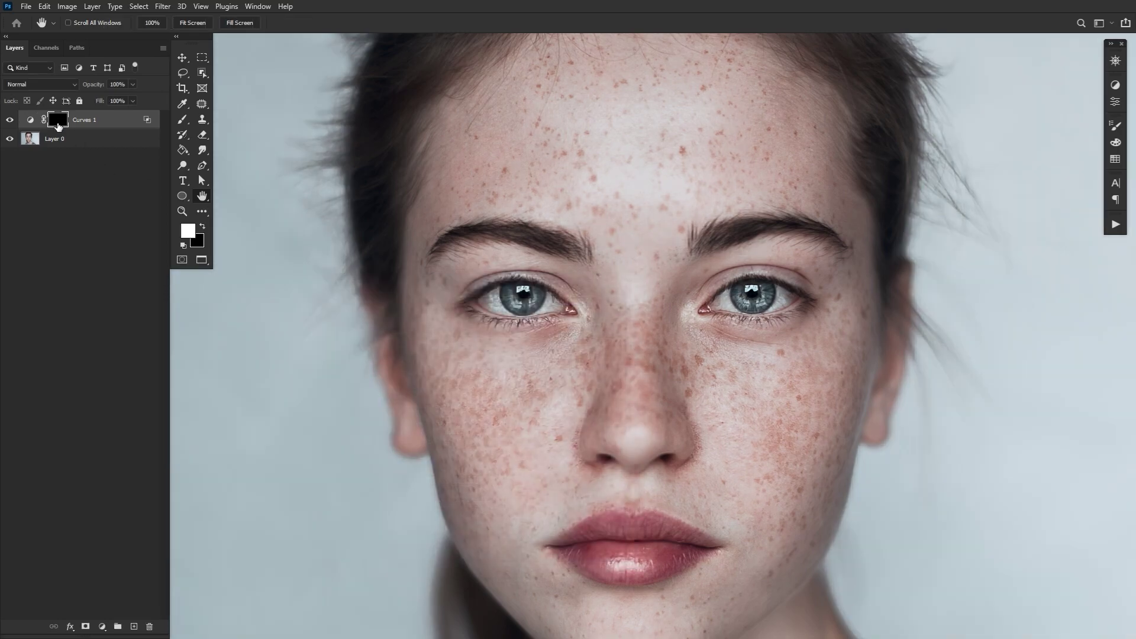
click(182, 119)
key(bracketleft)
key(bracketleft)
key(bracketleft)
key(bracketleft)
key(bracketleft)
key(bracketleft)
key(bracketleft)
key(bracketleft)
key(bracketleft)
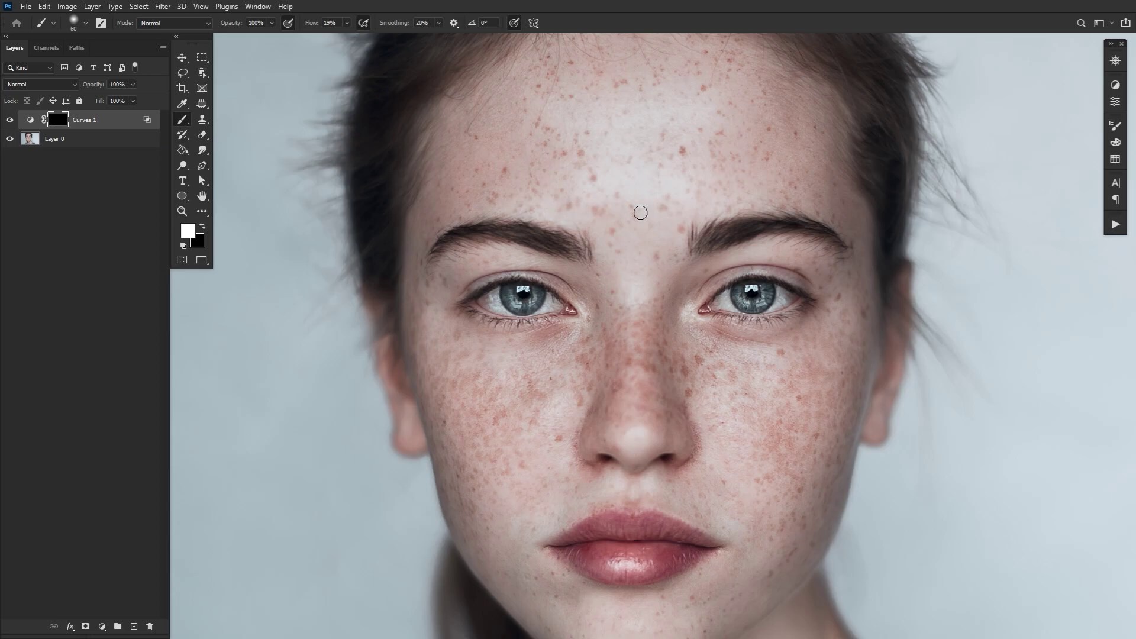
key(bracketright)
key(bracketright)
key(bracketright)
key(bracketright)
key(bracketright)
key(bracketright)
key(bracketright)
key(bracketright)
key(bracketright)
key(bracketright)
key(bracketright)
key(bracketright)
key(bracketright)
key(bracketright)
key(bracketright)
key(bracketright)
key(bracketright)
mouse_move(644, 221)
mouse_down()
mouse_move(651, 174)
mouse_move(622, 134)
mouse_move(571, 173)
mouse_move(609, 190)
mouse_up()
key(bracketleft)
key(bracketleft)
key(bracketleft)
key(bracketright)
key(bracketright)
drag(740, 299, 752, 331)
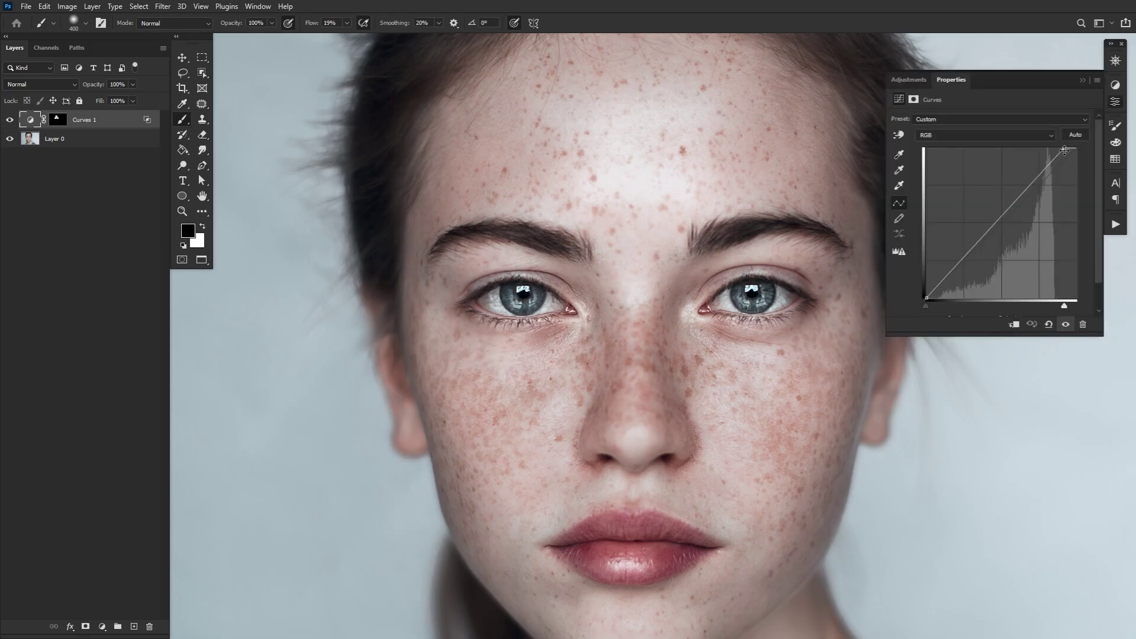
Step: Paint the brightening onto the nose, chin and cheek with a larger 800 brush
drag(1064, 149, 1057, 150)
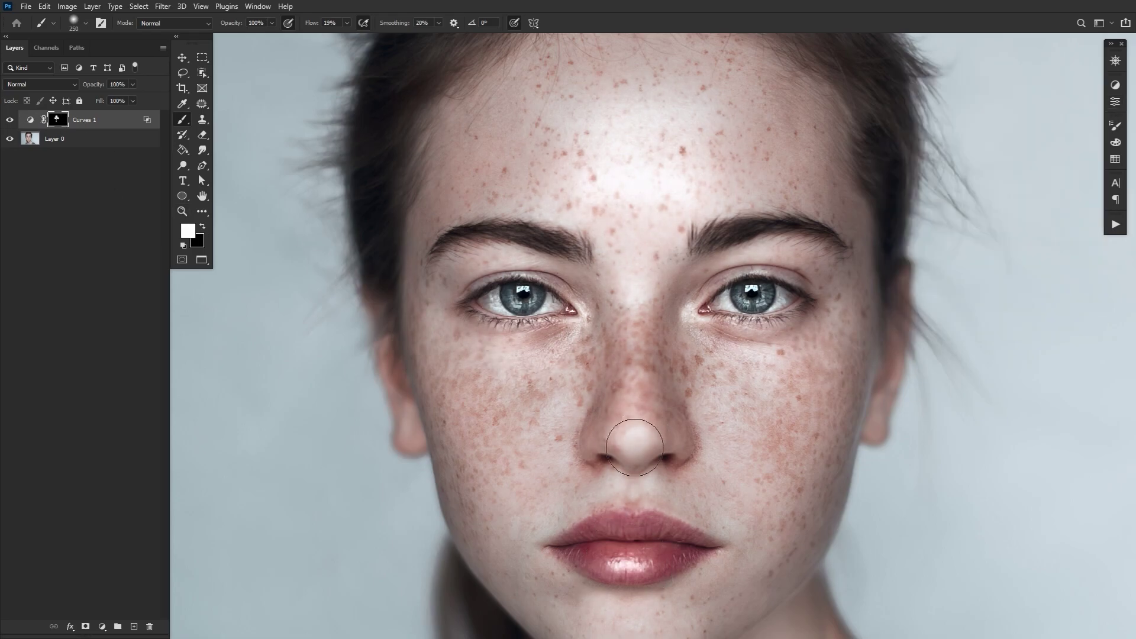
key(bracketright)
key(bracketright)
key(bracketright)
drag(632, 535, 665, 404)
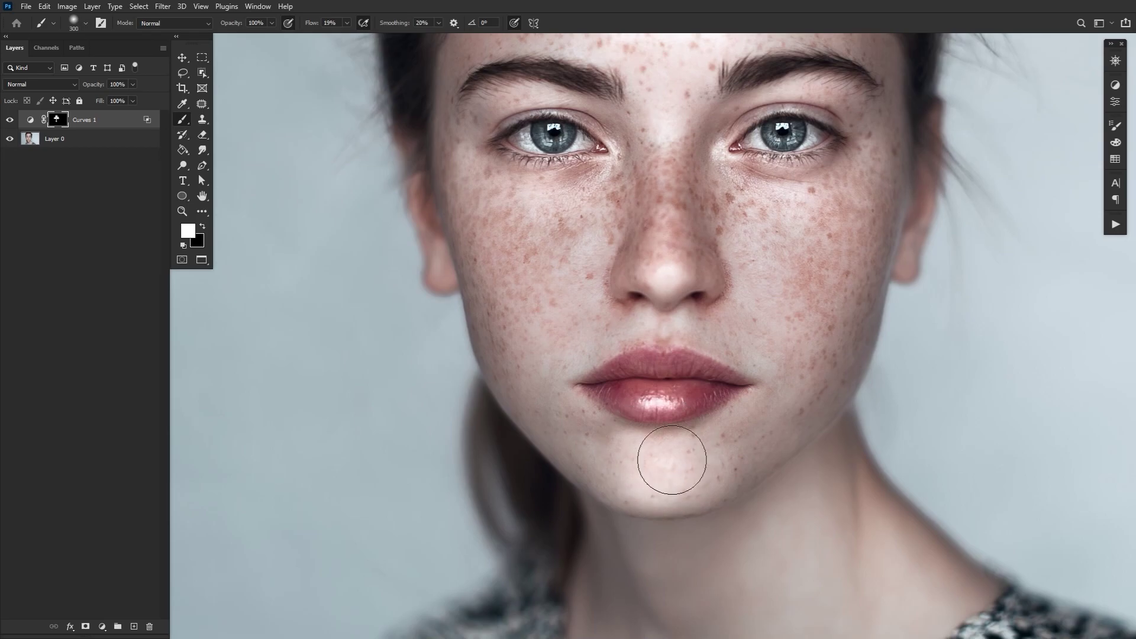
scroll(702, 398, down, 3)
key(bracketright)
key(bracketright)
key(bracketright)
drag(664, 545, 488, 338)
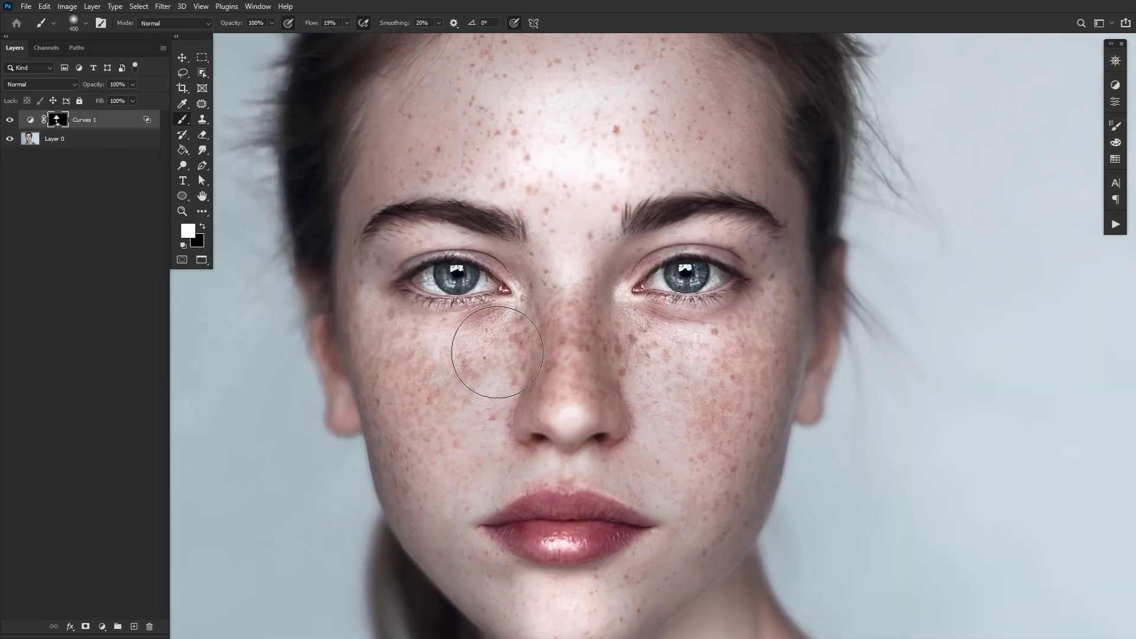
drag(1014, 140, 1062, 124)
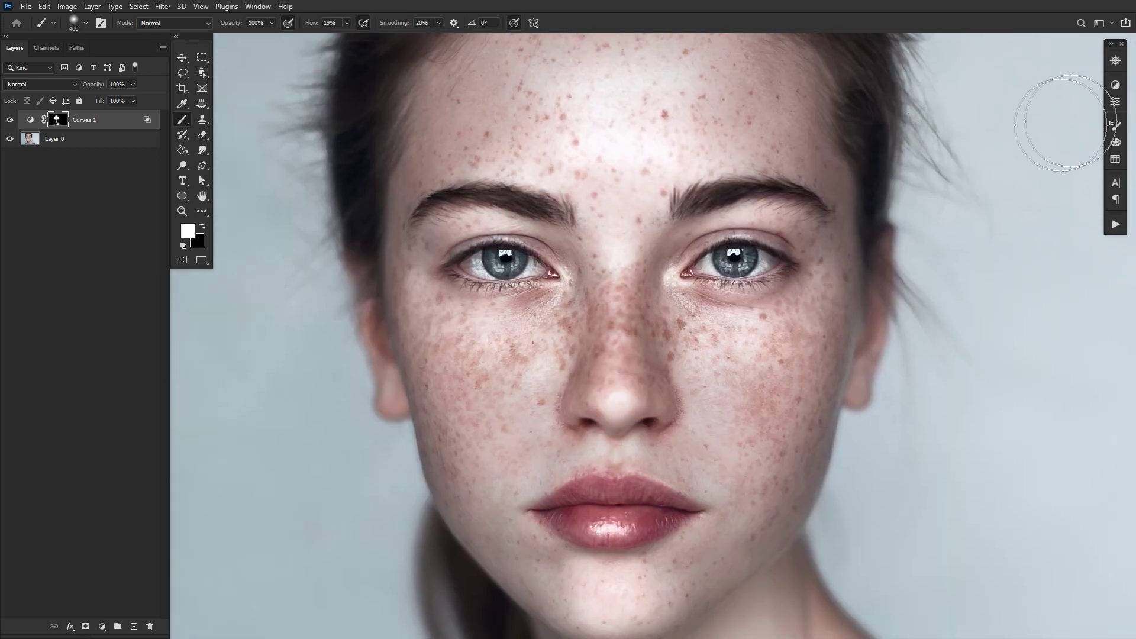
Step: Add a Curves 2 adjustment layer with the curve pulled down to darken
click(1115, 84)
click(952, 115)
drag(957, 250, 955, 278)
Step: Split Curves 2's Underlying Layer white slider to 84/162 so its darkening targets the freckles
click(37, 123)
key(x)
key(h)
double_click(151, 122)
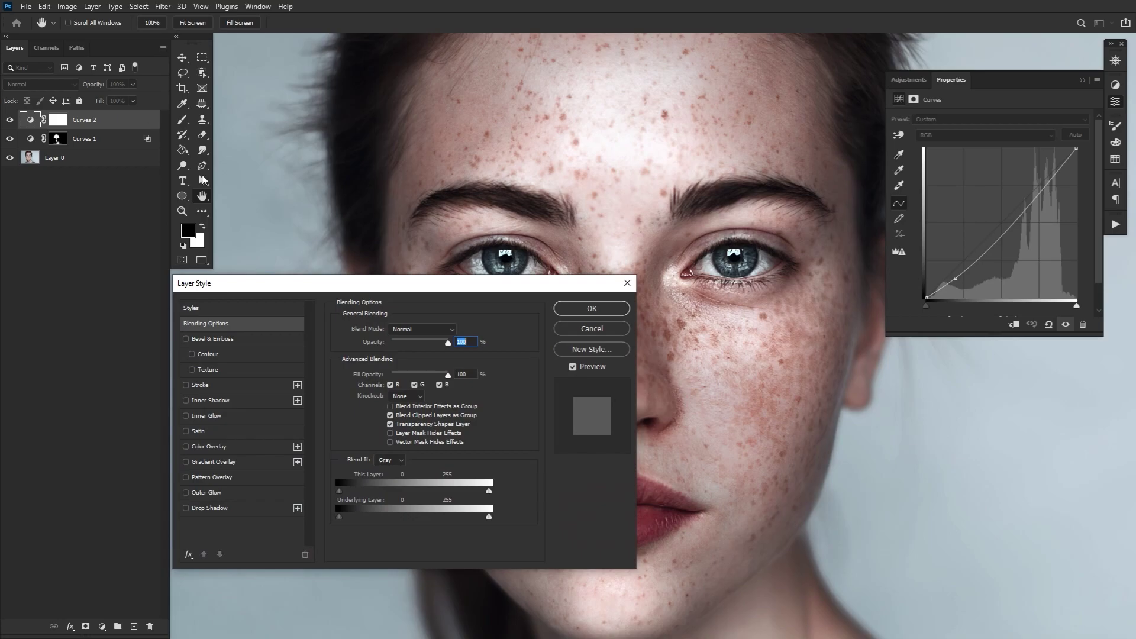
drag(491, 517, 389, 520)
drag(491, 518, 436, 519)
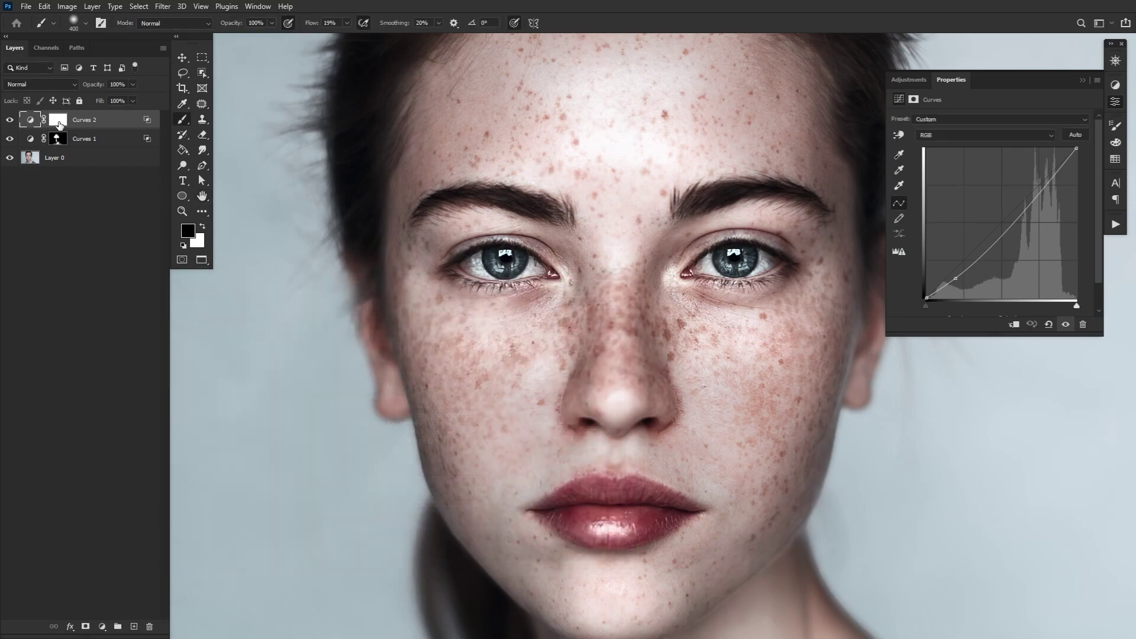
Step: Invert the Curves 2 mask and paint the darkening back around the eyes with an 80 brush
click(58, 120)
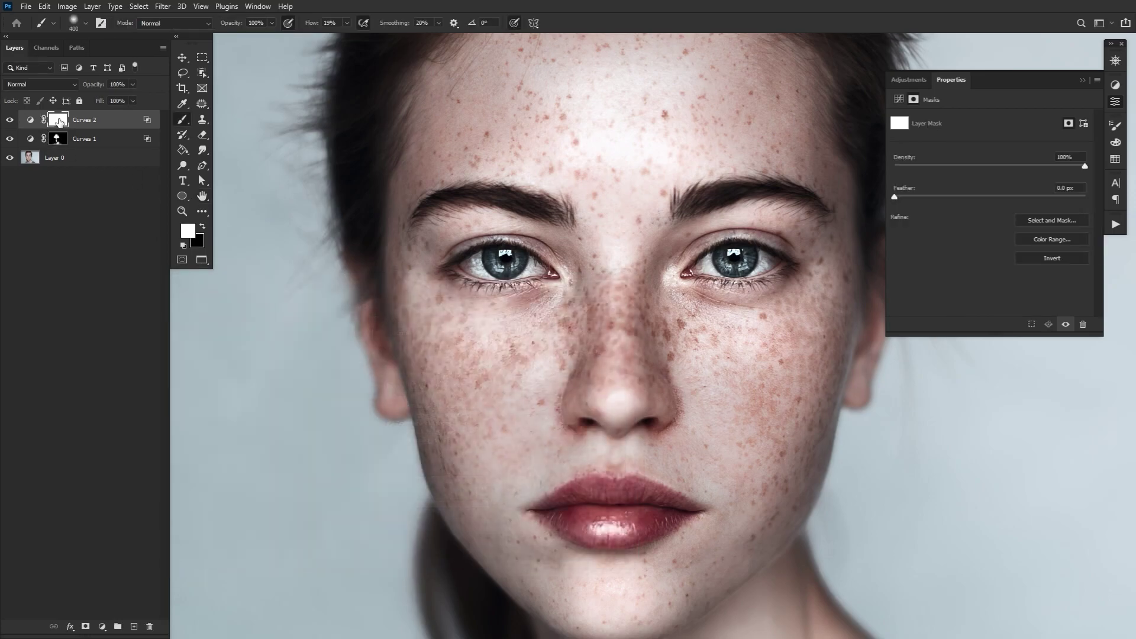
key(ctrl+i)
key(bracketleft)
key(bracketleft)
key(bracketleft)
key(bracketleft)
key(bracketleft)
key(bracketleft)
key(bracketleft)
key(bracketleft)
key(bracketleft)
drag(505, 260, 515, 263)
drag(733, 261, 722, 247)
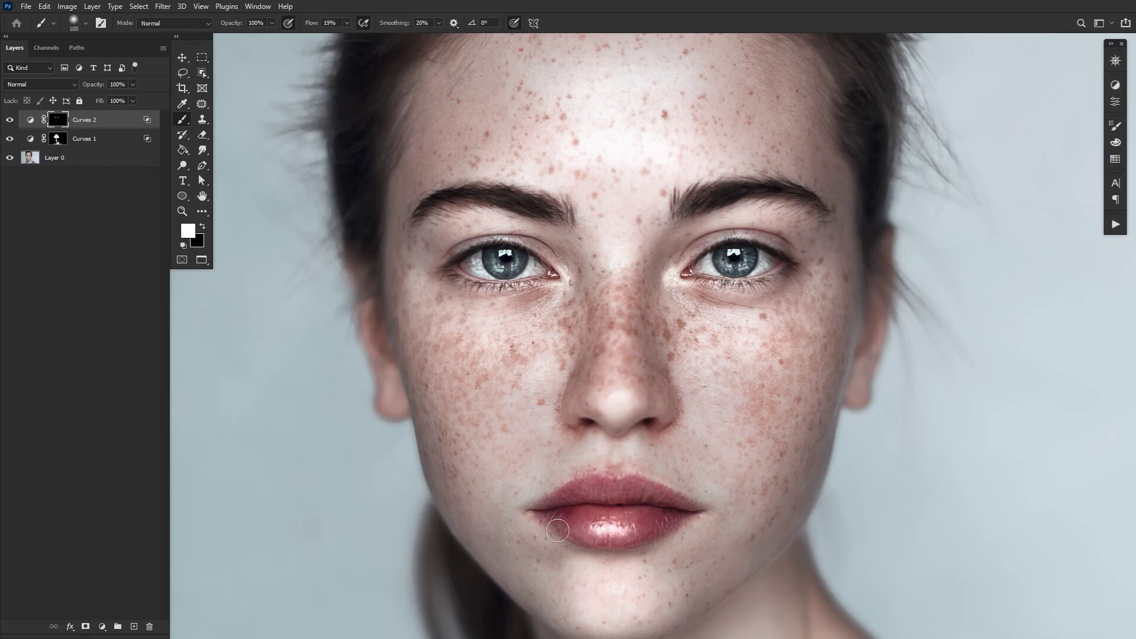
key(bracketright)
key(bracketright)
key(bracketright)
key(bracketright)
key(bracketright)
key(bracketright)
key(bracketright)
key(bracketright)
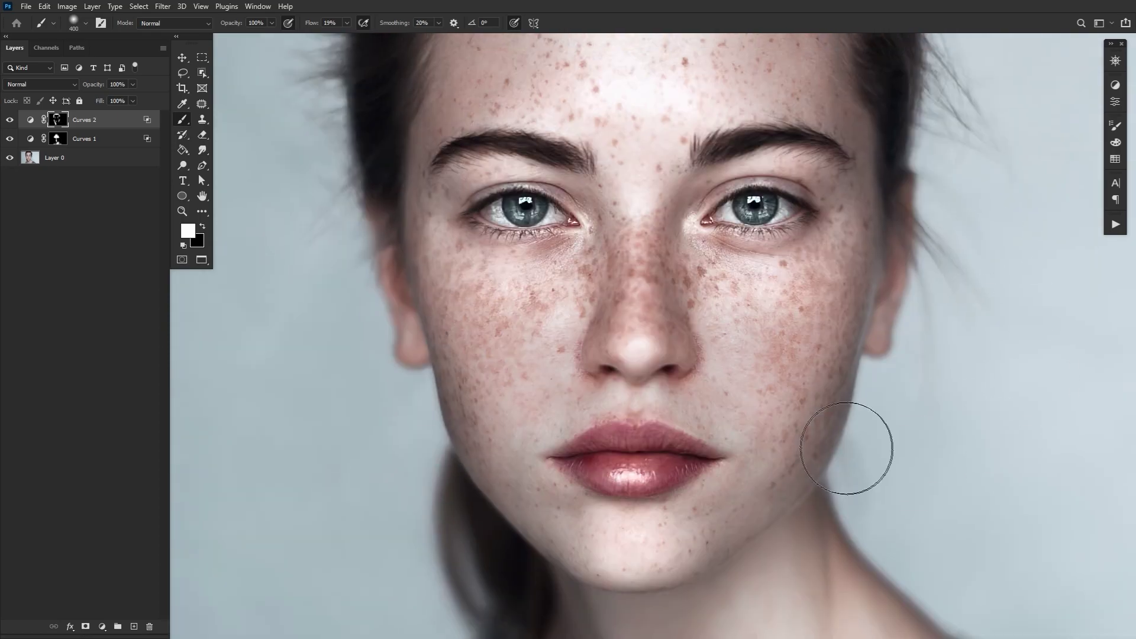
scroll(734, 403, up, 5)
scroll(542, 341, down, 3)
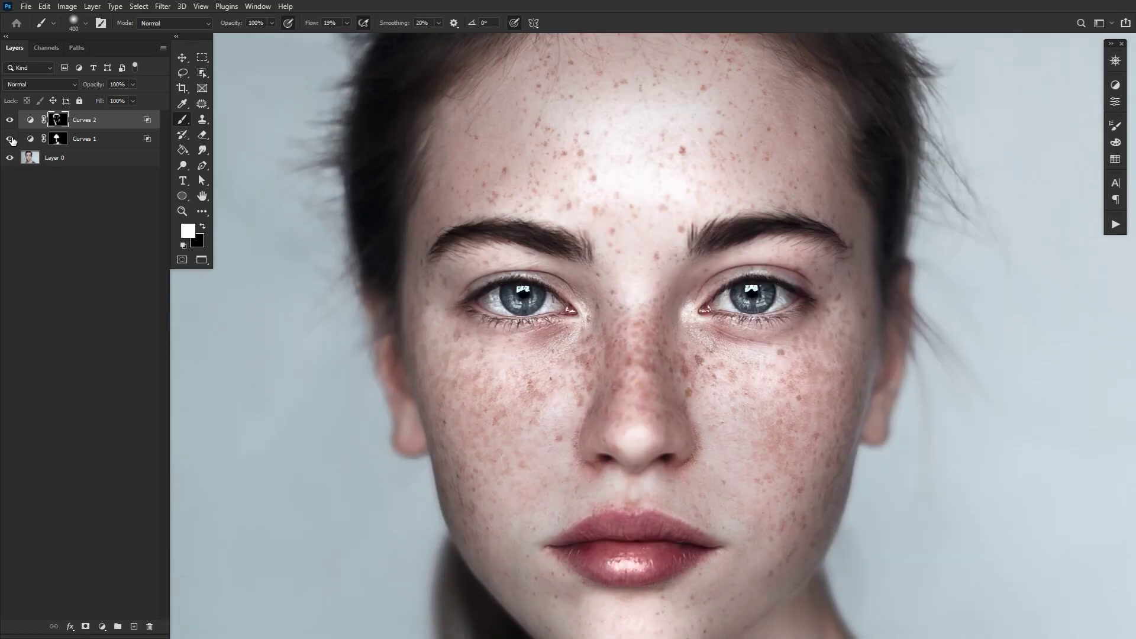
Step: Toggle a Curves layer off and on to compare the freckles before and after
click(9, 119)
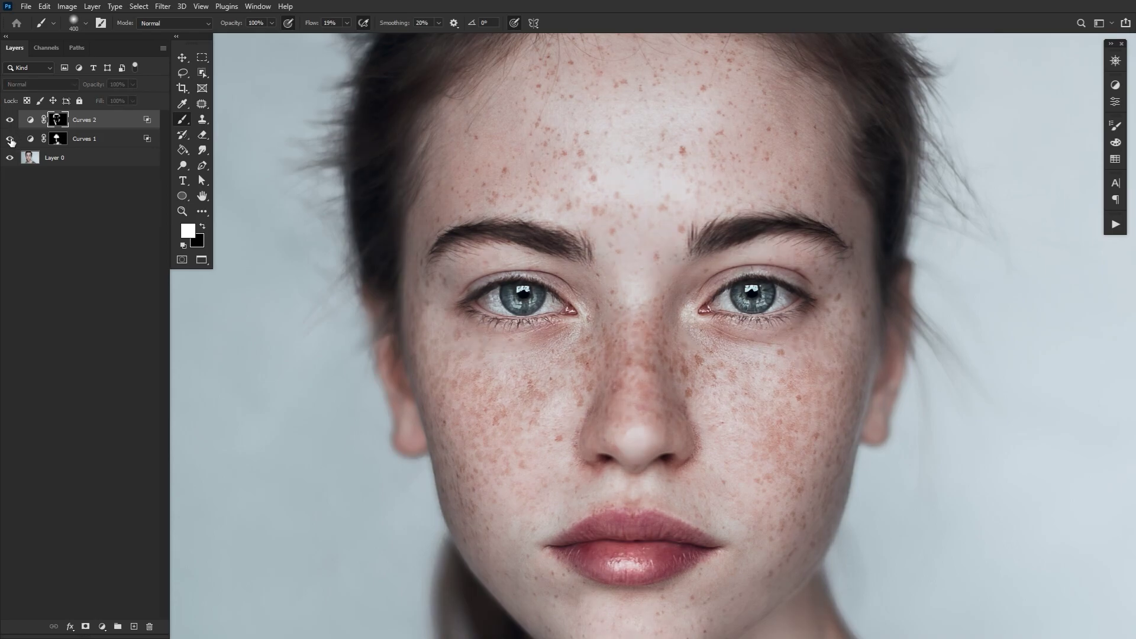
click(10, 139)
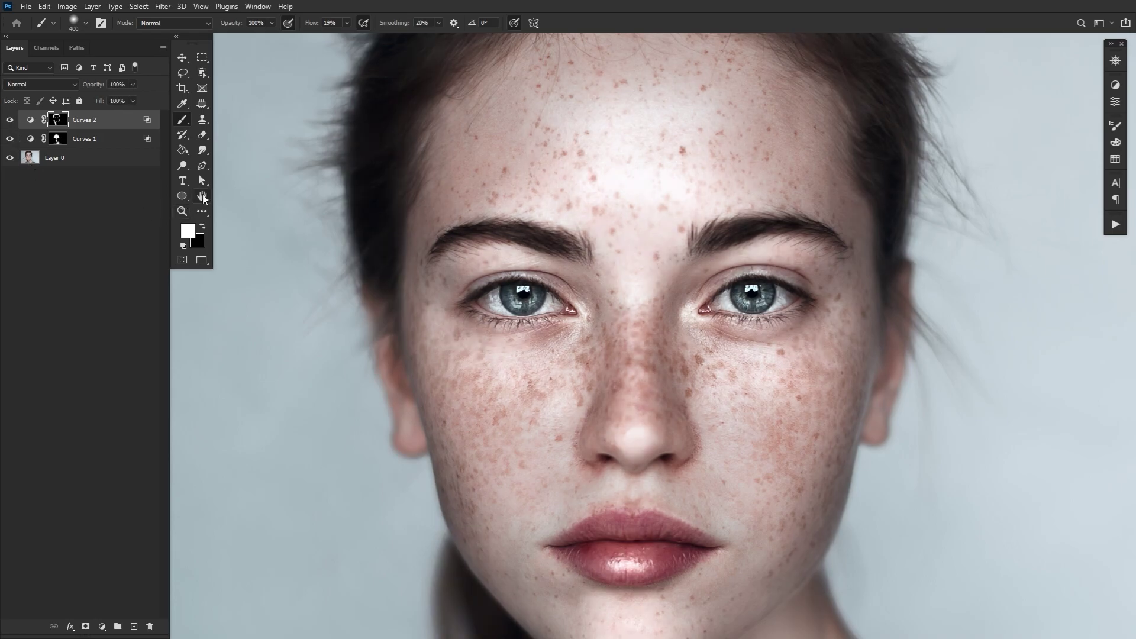
click(203, 196)
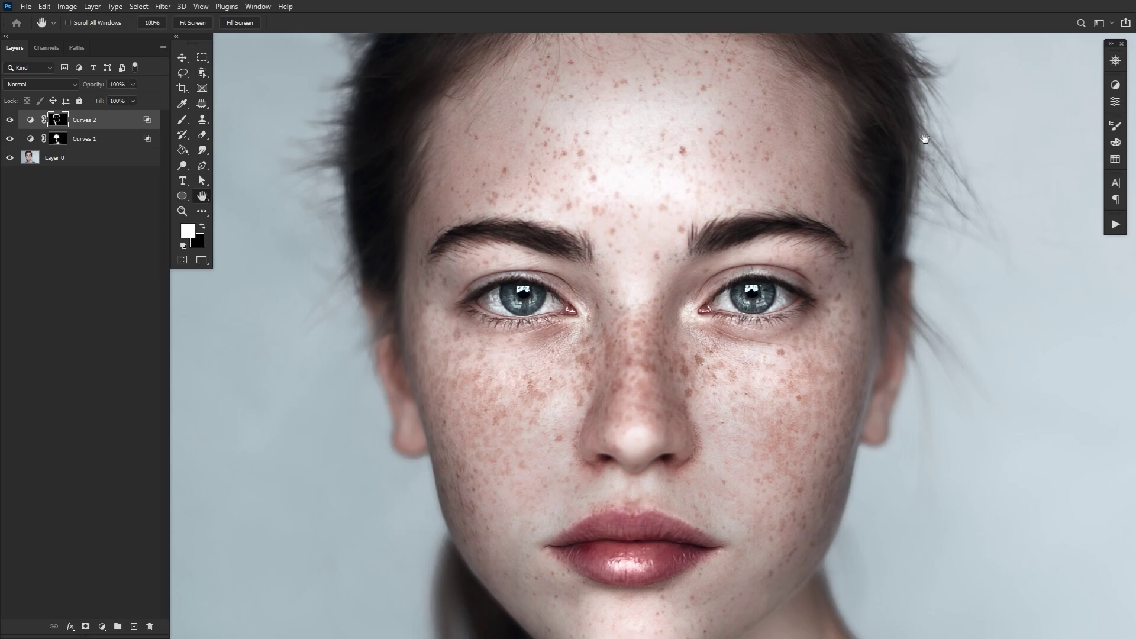
click(1115, 85)
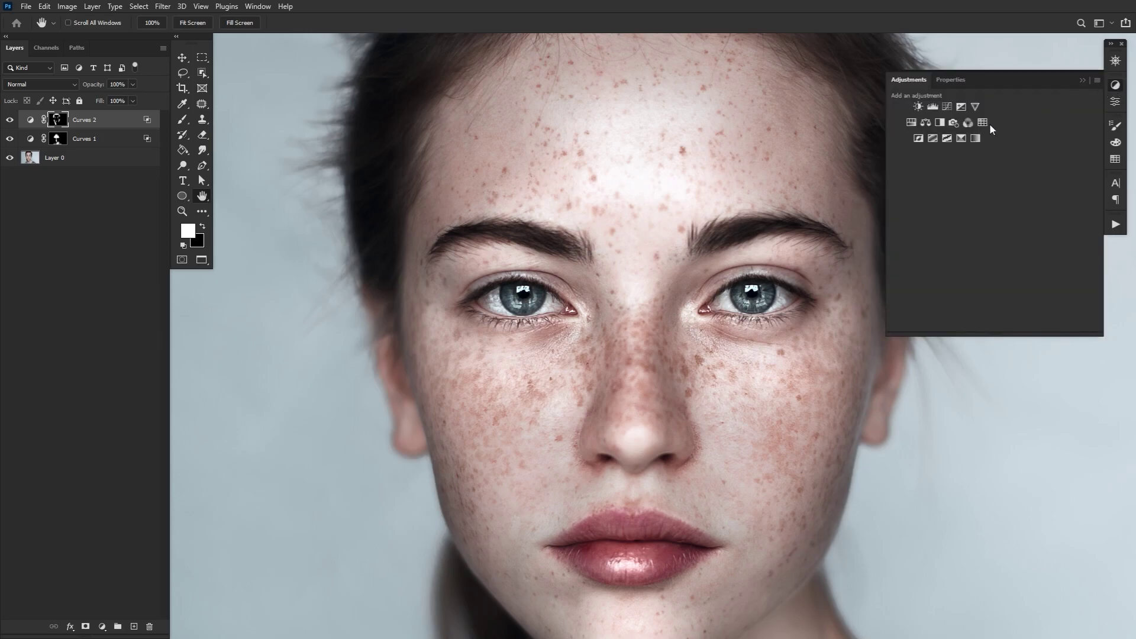
Step: Add a Selective Color layer setting Reds to Cyan -28, Magenta +22, Yellow +24, Black 42
click(961, 139)
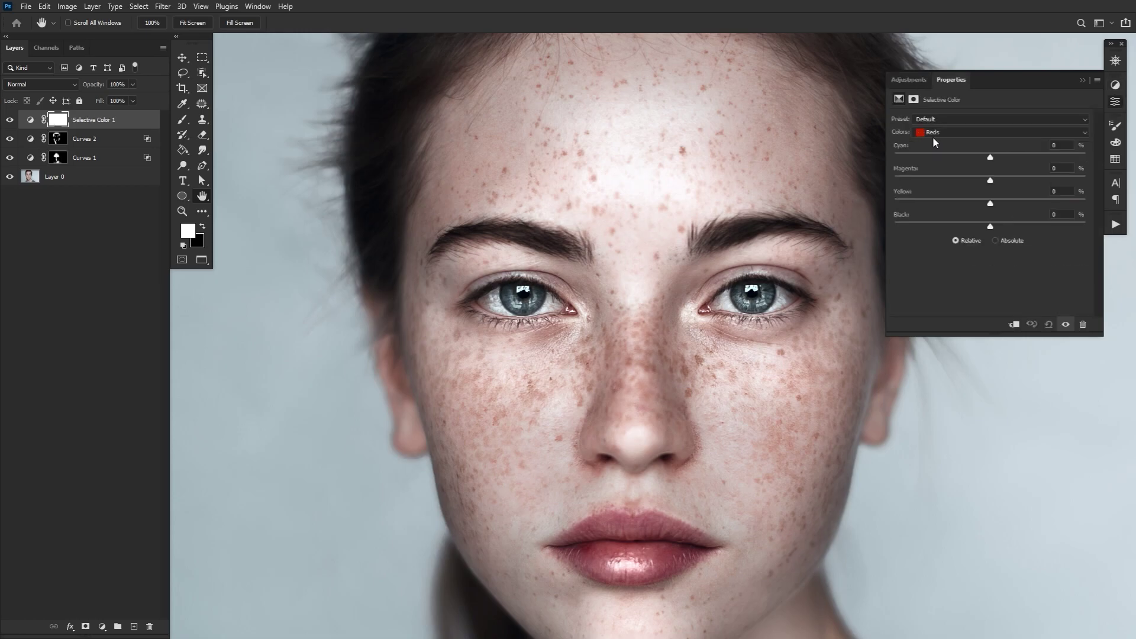
click(1062, 146)
text(-28)
text(22)
text(24)
click(1061, 215)
text(42)
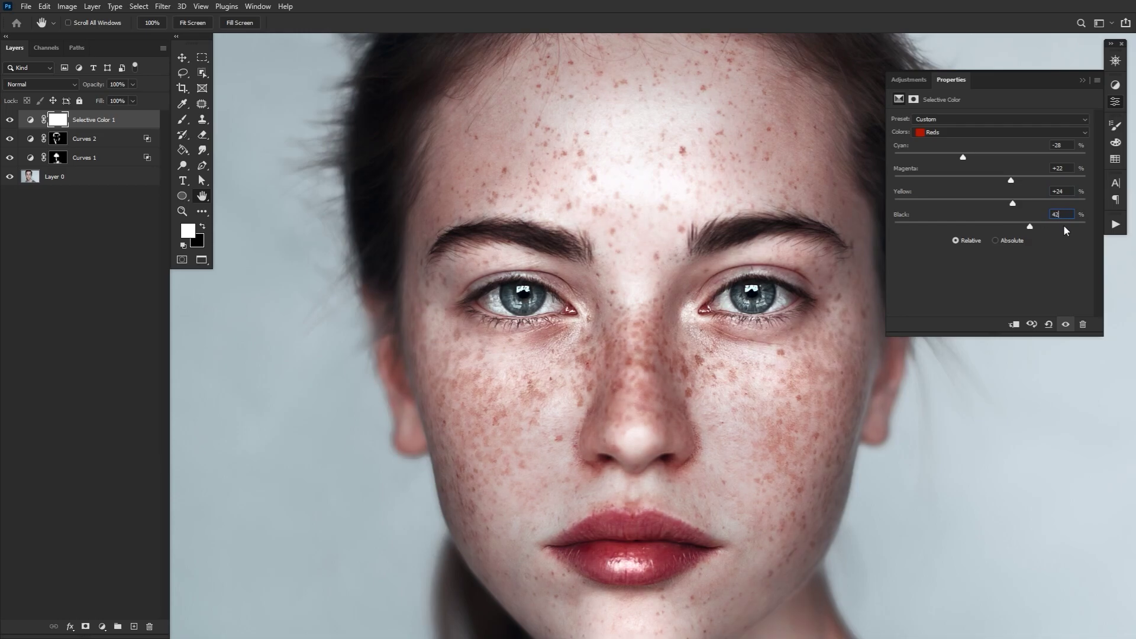
click(1120, 108)
Step: Split Selective Color 1's Underlying Layer Blend If sliders to 41/76 and 136/198, then select its mask
double_click(153, 124)
drag(534, 283, 383, 283)
mouse_move(189, 508)
mouse_down()
mouse_move(243, 508)
mouse_move(201, 514)
mouse_up()
drag(339, 508, 208, 508)
click(434, 358)
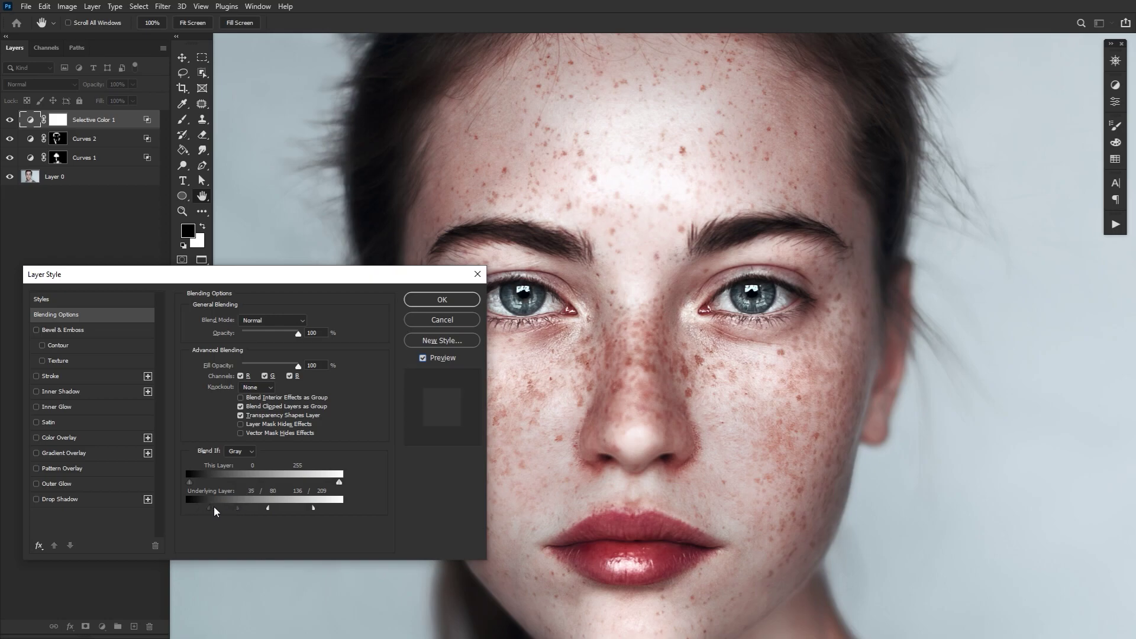
drag(315, 507, 307, 508)
click(444, 359)
drag(234, 509, 233, 509)
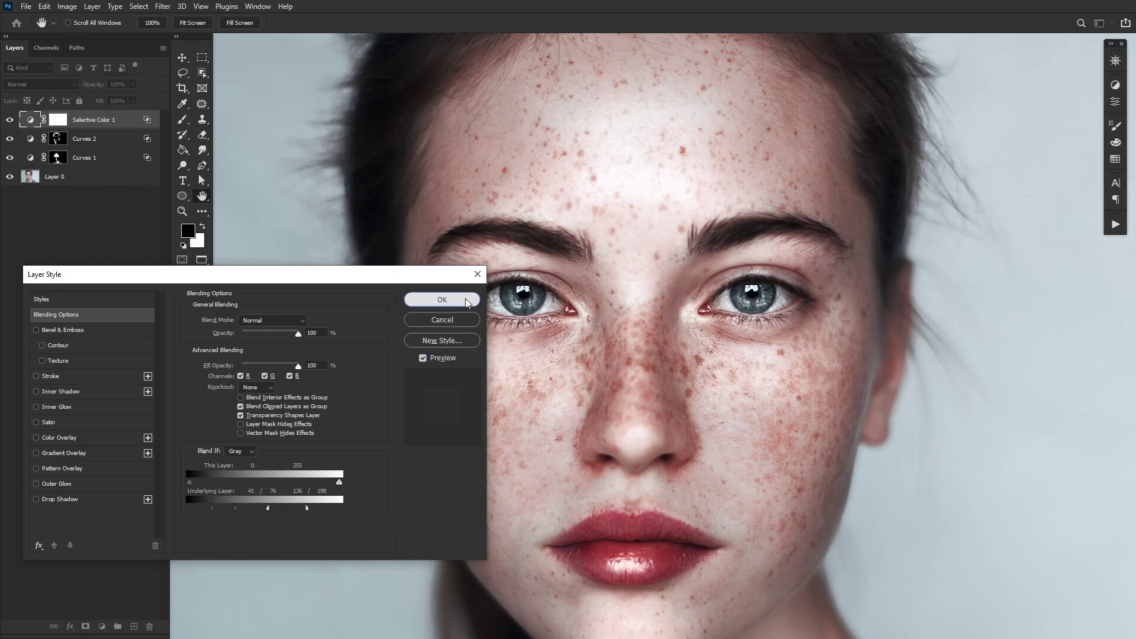
click(442, 300)
click(58, 121)
Step: Invert the Selective Color 1 mask to black and paint white over the face to redden freckles
key(x)
key(ctrl+i)
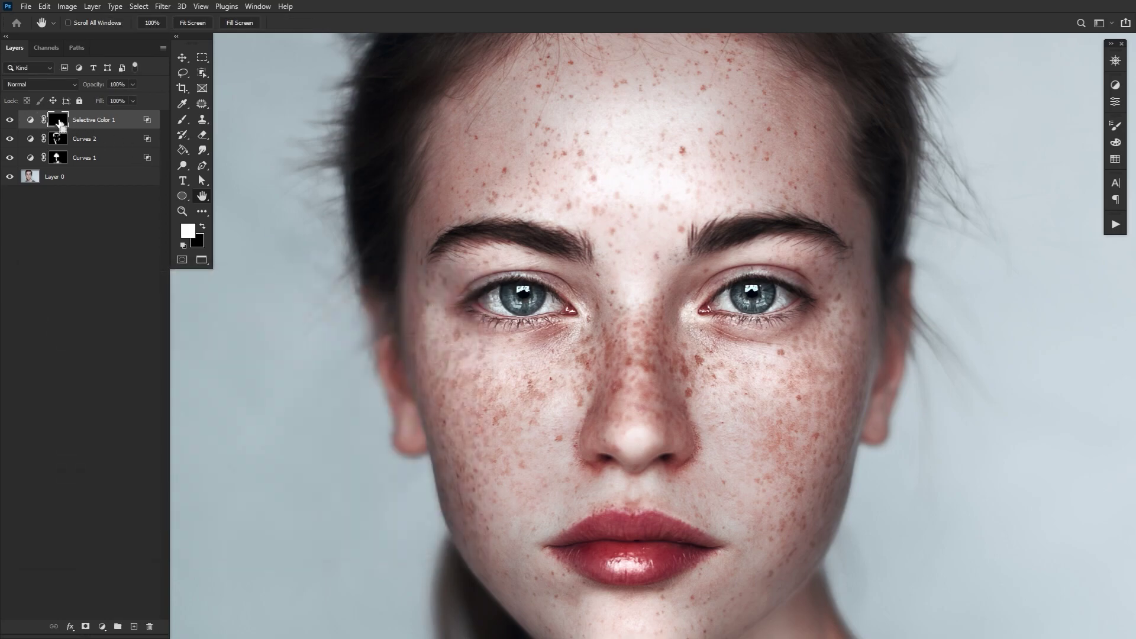
key(b)
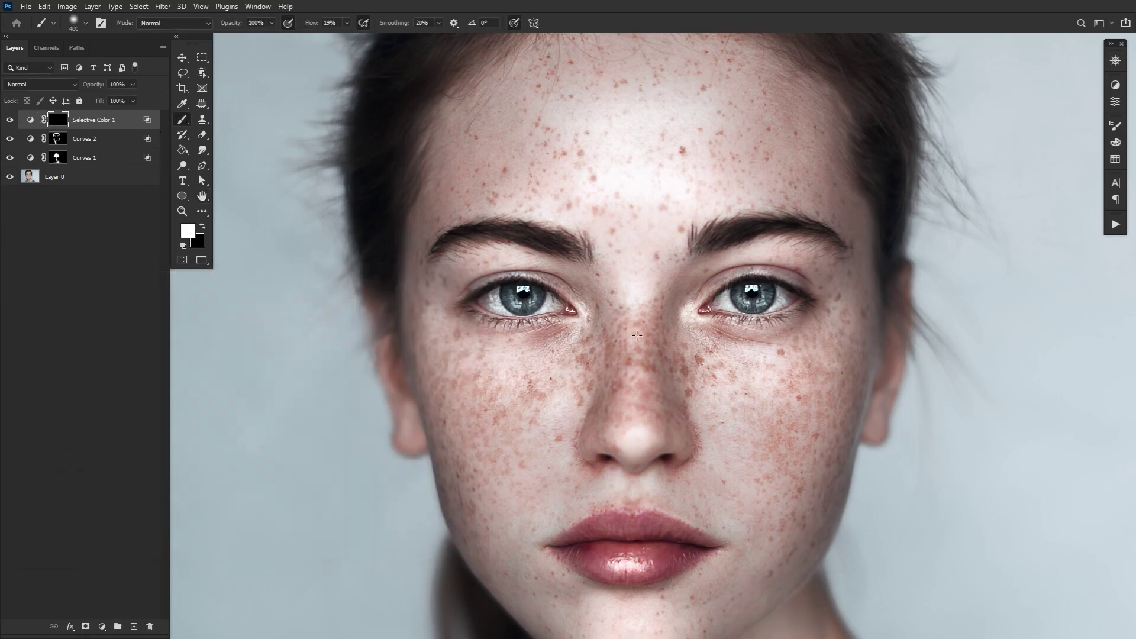
key(bracketleft)
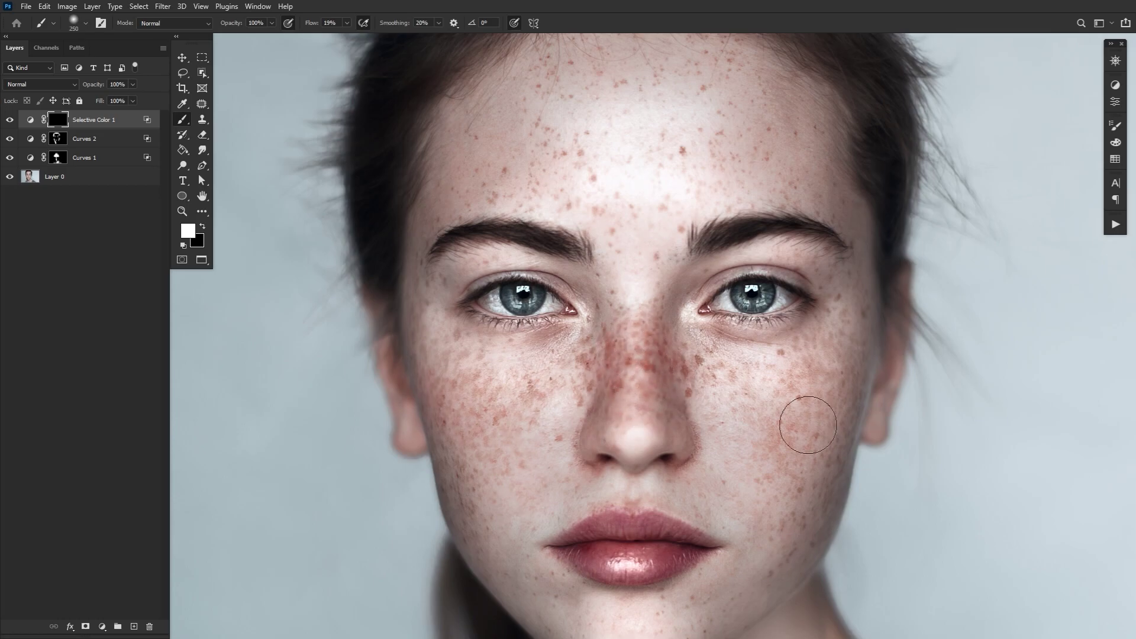
mouse_move(675, 547)
mouse_down()
mouse_move(625, 553)
mouse_move(786, 127)
mouse_move(452, 337)
mouse_move(818, 353)
mouse_move(690, 615)
mouse_up()
key(bracketright)
key(bracketright)
key(bracketright)
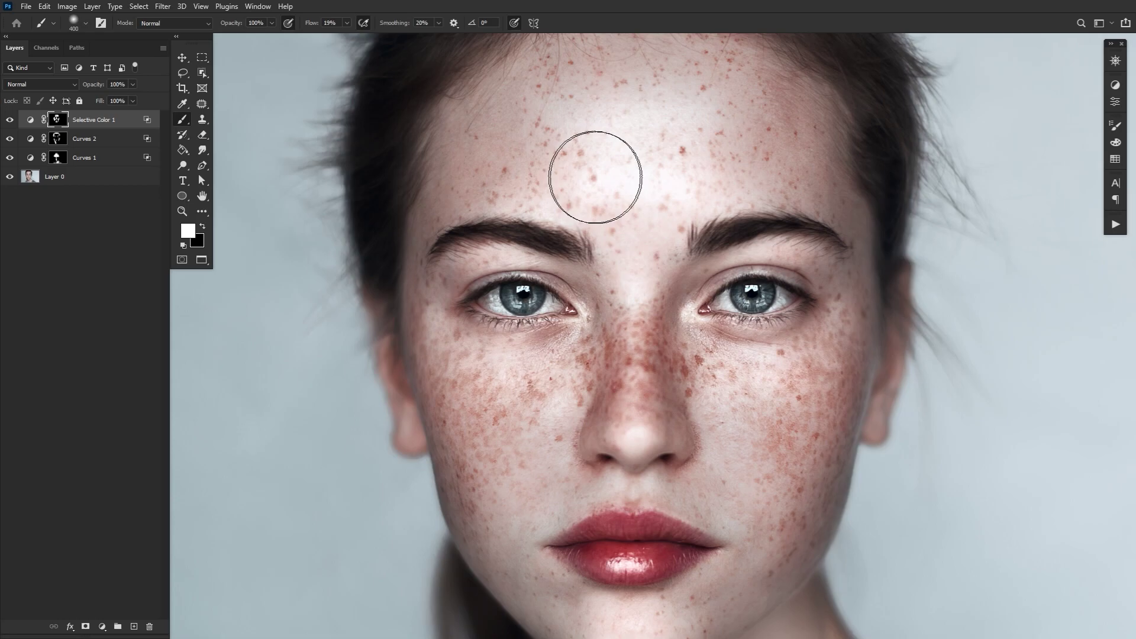
click(10, 122)
click(10, 122)
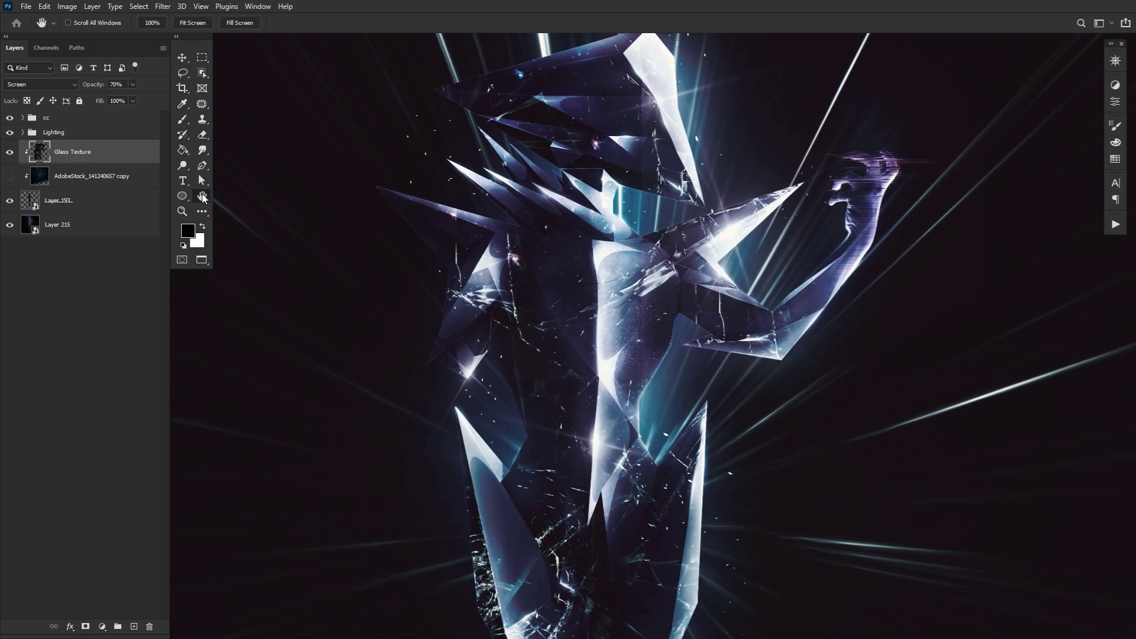
Step: Split Glass Texture's Underlying Layer black Blend If slider to 0/9
click(11, 152)
click(11, 152)
double_click(152, 155)
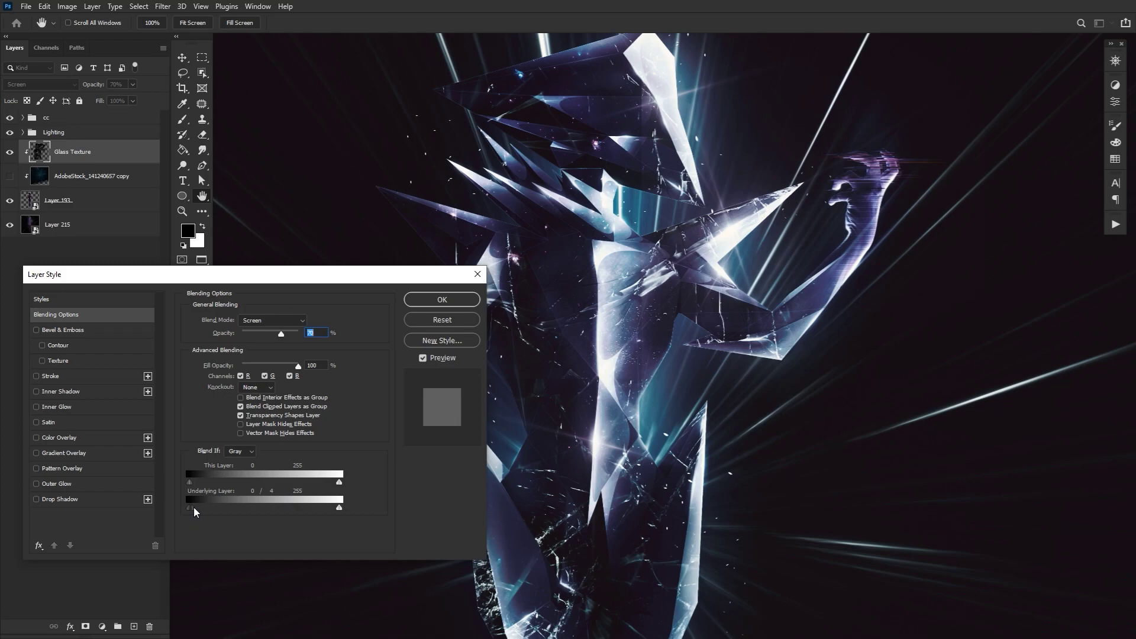
drag(194, 507, 194, 506)
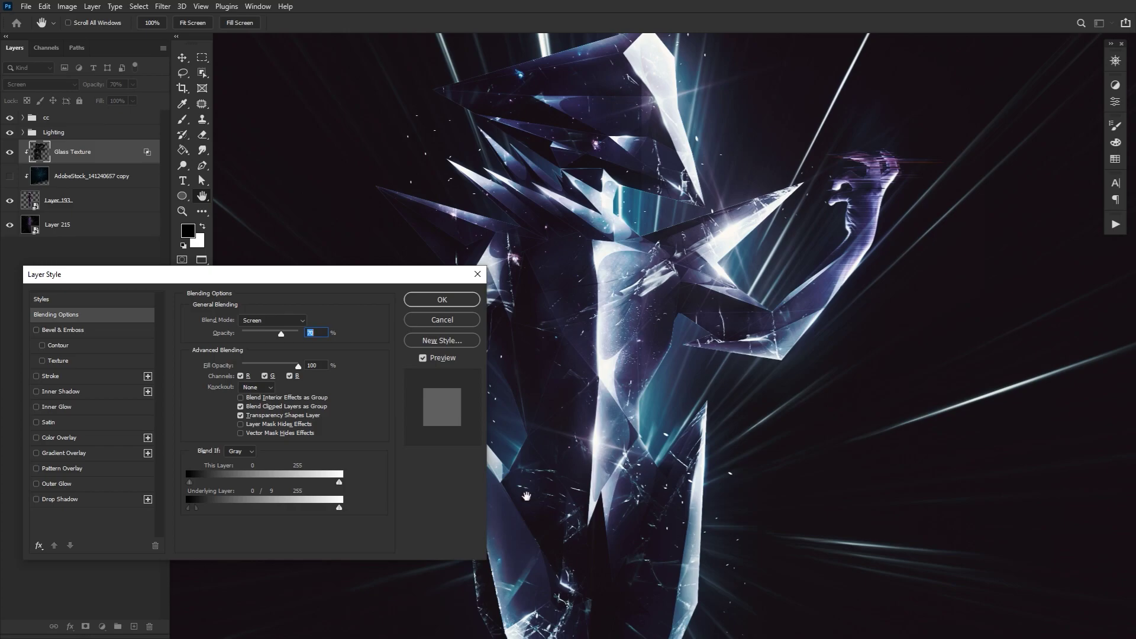
click(433, 359)
click(433, 359)
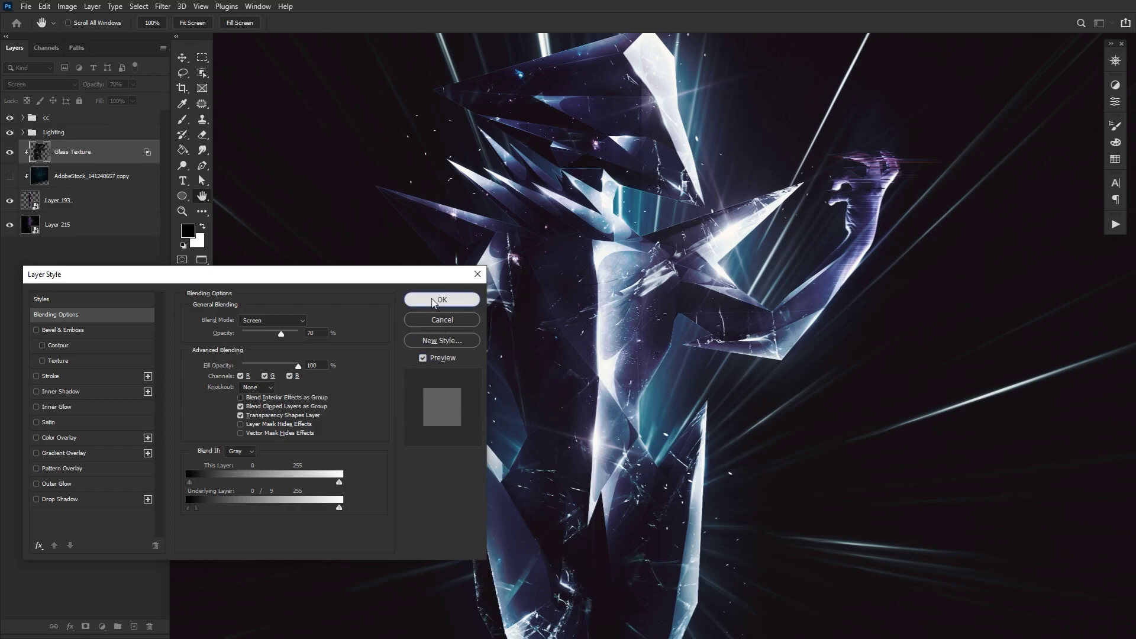
click(432, 301)
Step: Show the AdobeStock_141240657 copy layer and split its Underlying Layer black slider to 0/38
click(9, 175)
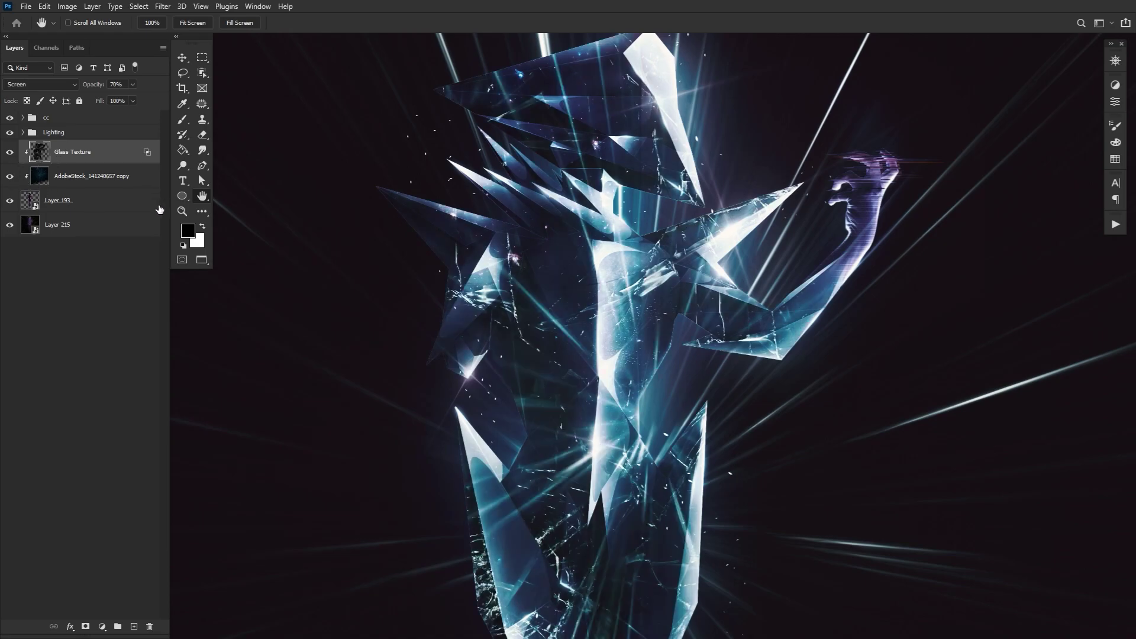
click(152, 186)
double_click(152, 186)
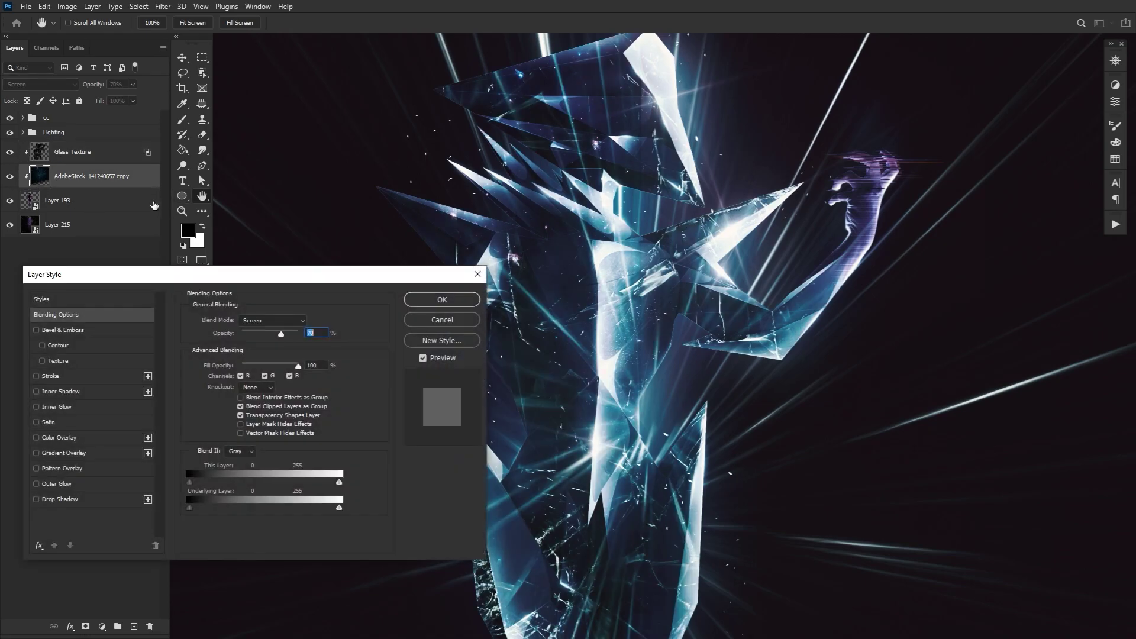
drag(197, 508, 212, 508)
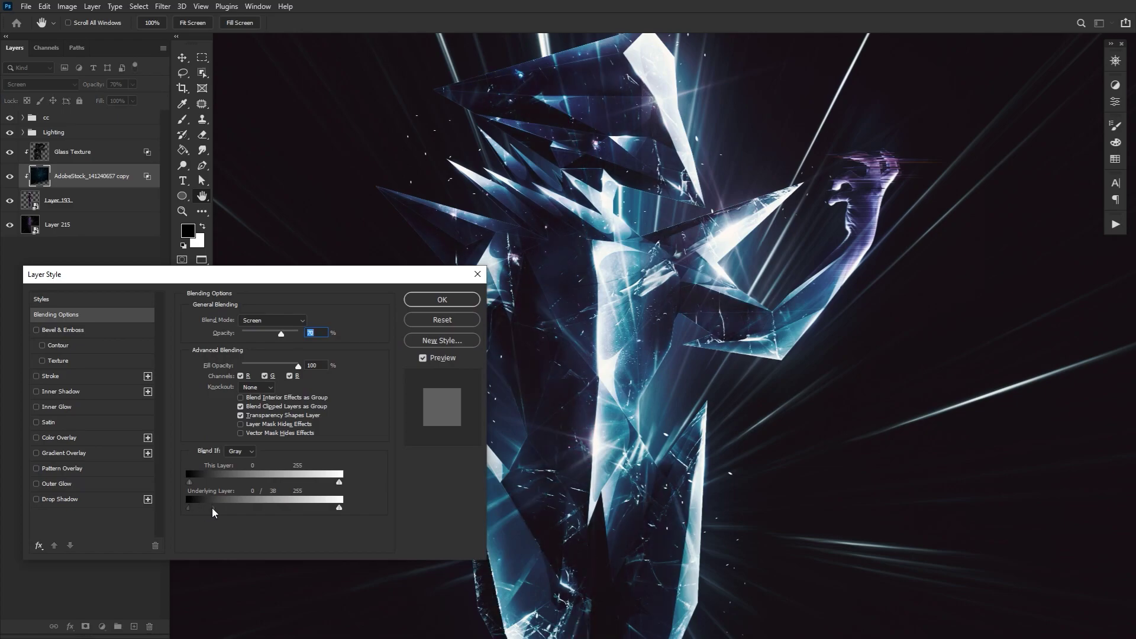
click(427, 359)
click(427, 358)
click(427, 359)
click(427, 358)
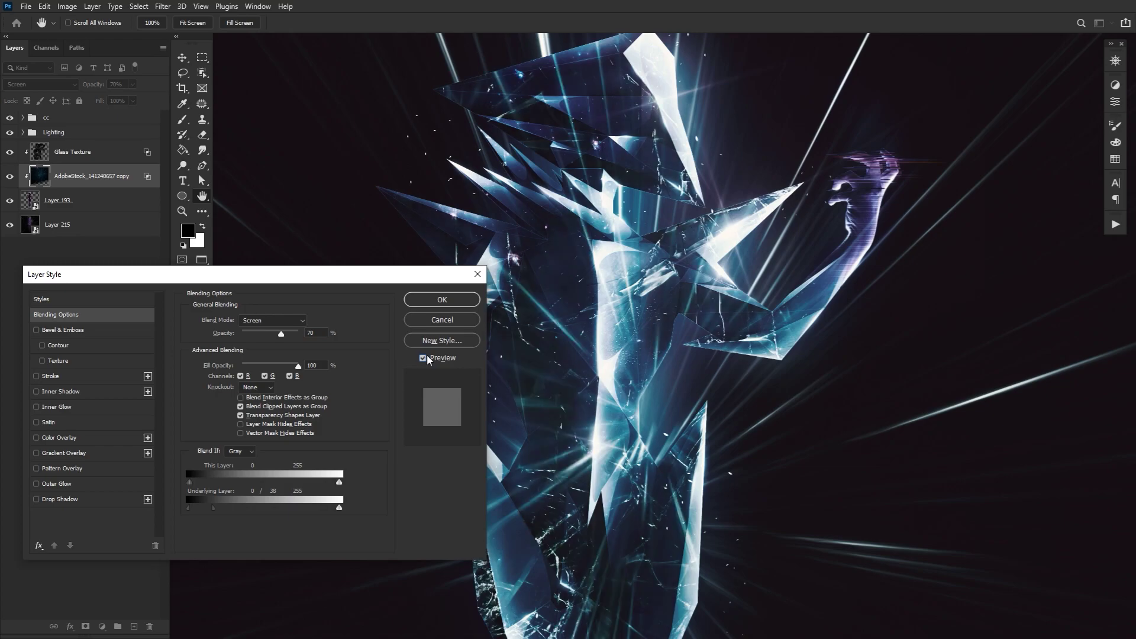
click(440, 300)
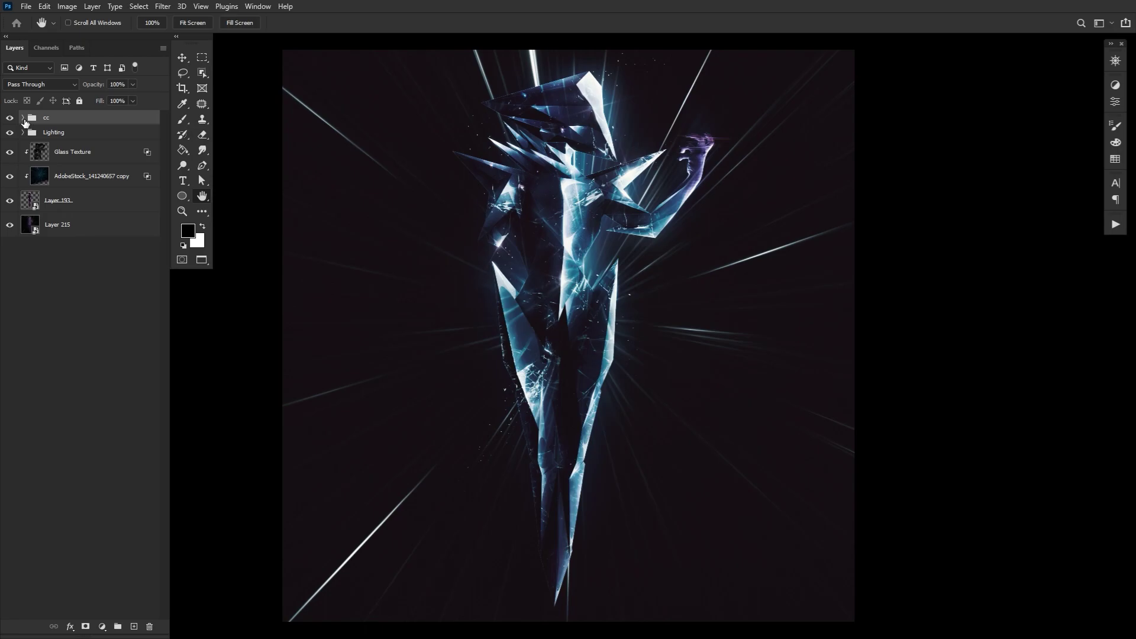
Step: Expand the cc group and turn on the Curves 1 adjustment, viewing its settings
click(23, 118)
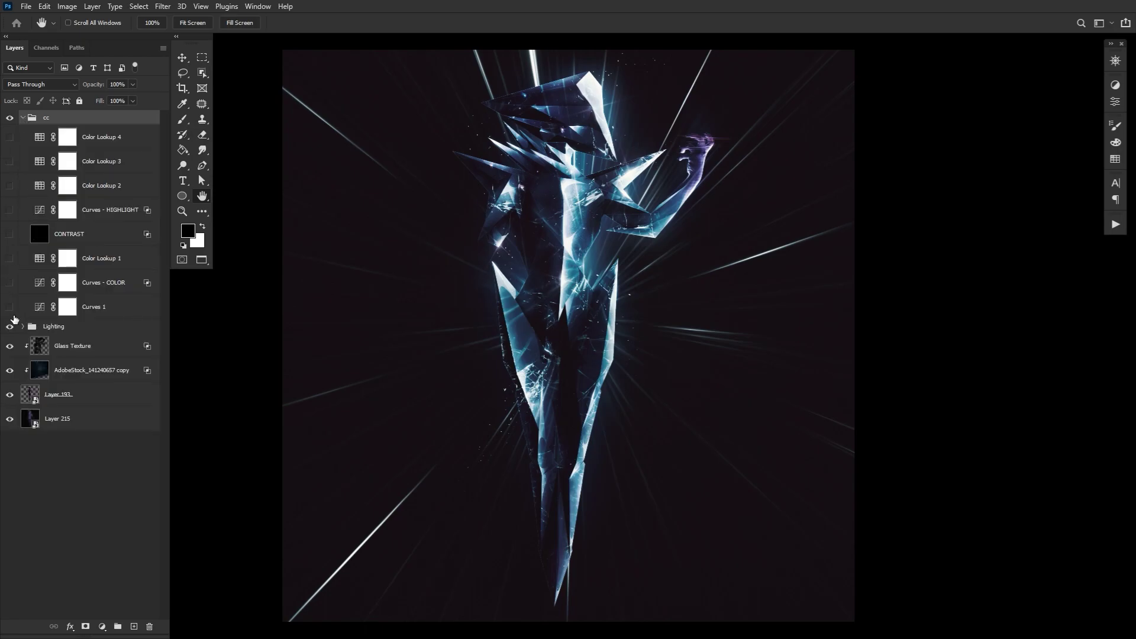
click(10, 307)
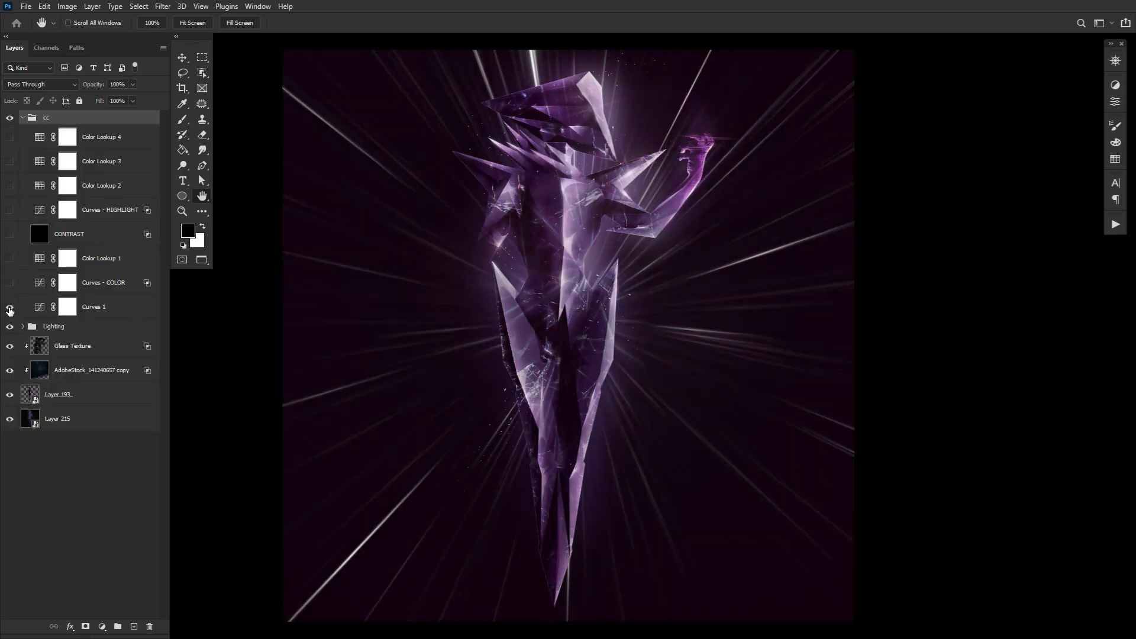
double_click(40, 307)
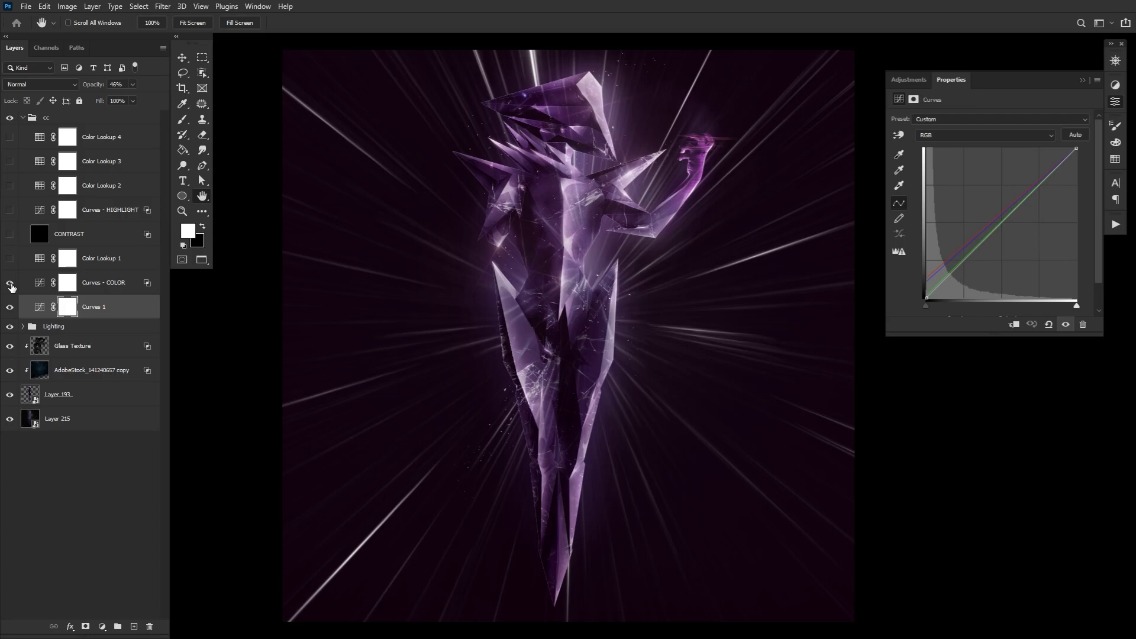
Step: Turn on Curves - COLOR and set its Underlying Layer Blend If dark limit to 75
click(43, 286)
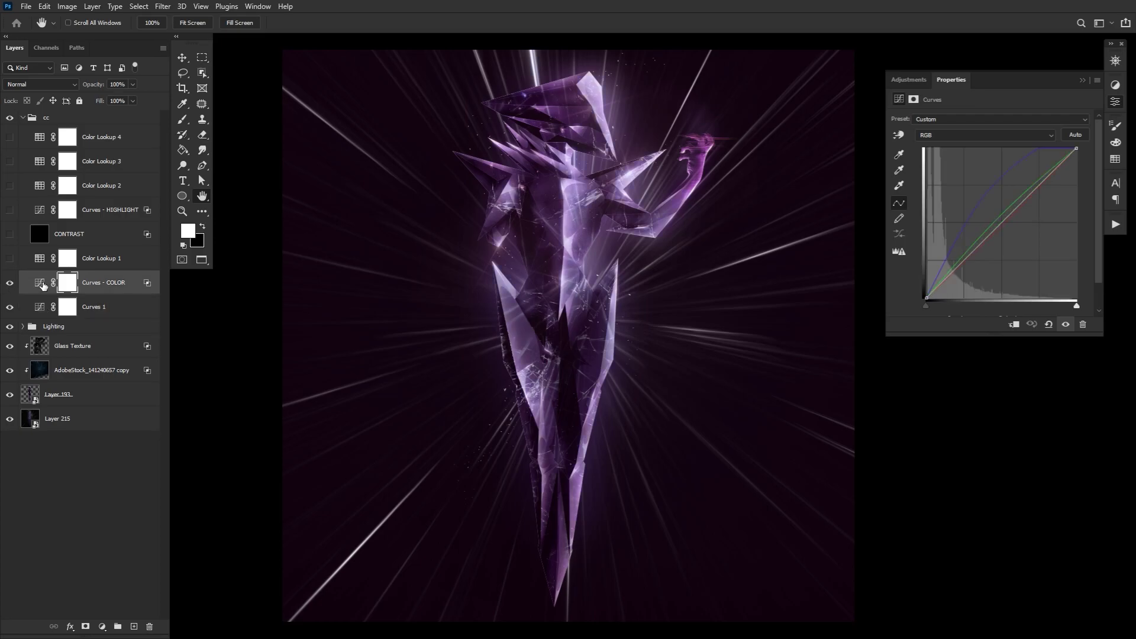
double_click(147, 284)
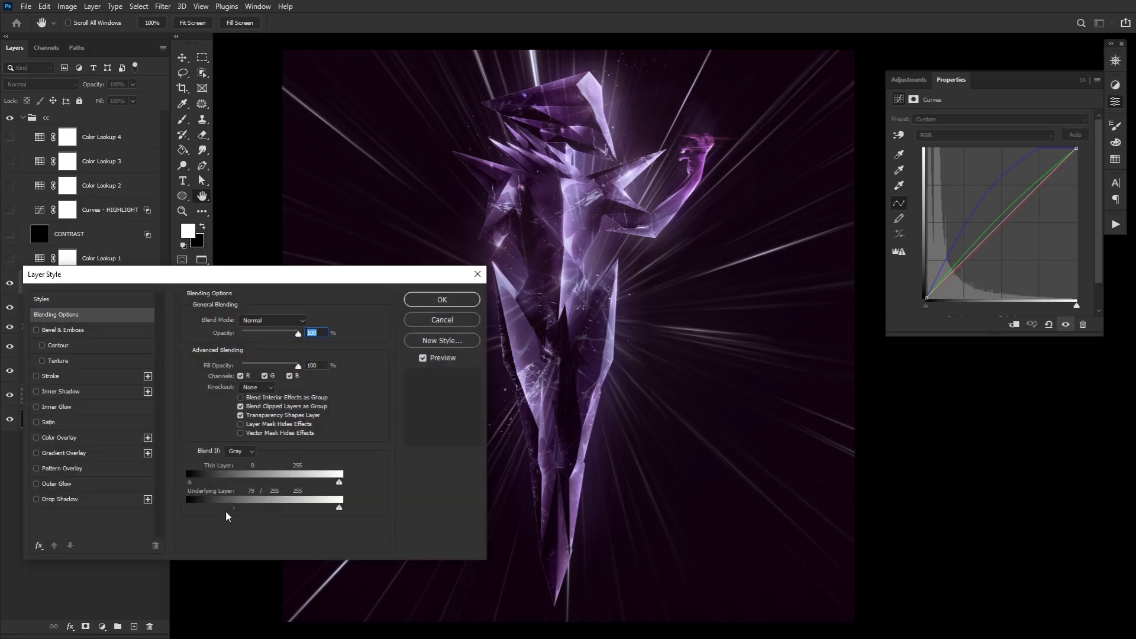
drag(338, 510, 354, 513)
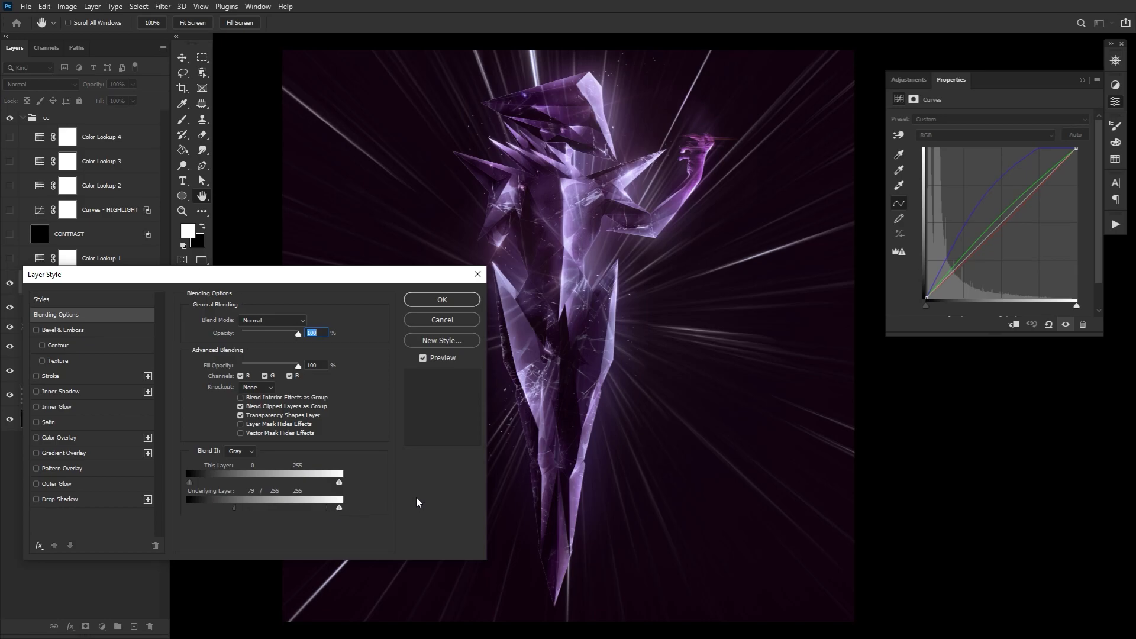
click(450, 301)
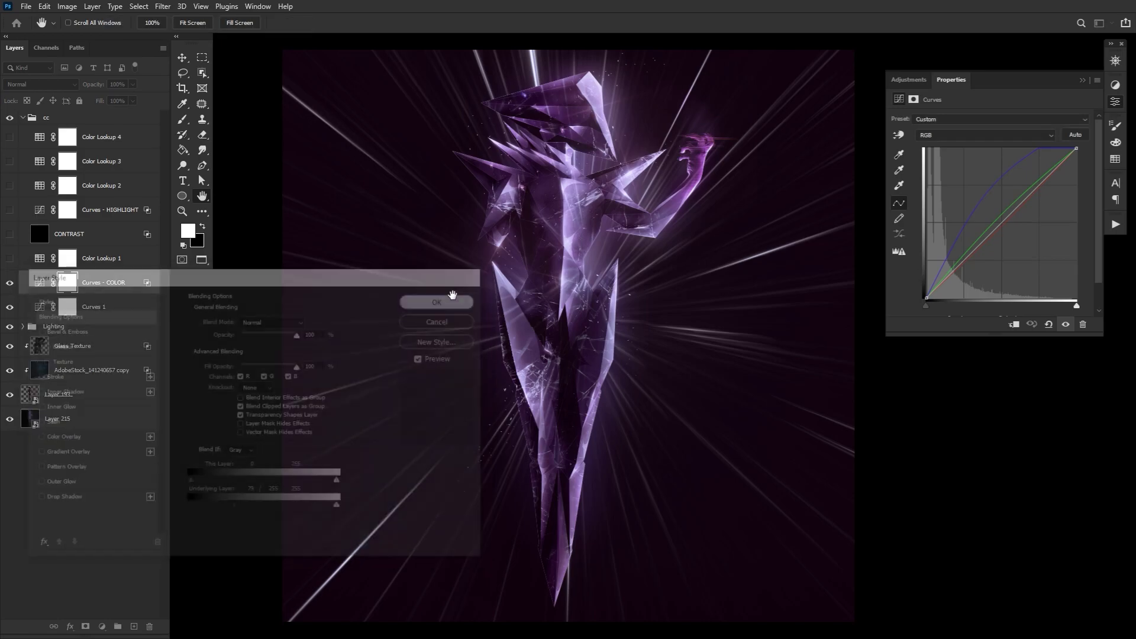
click(11, 282)
click(10, 283)
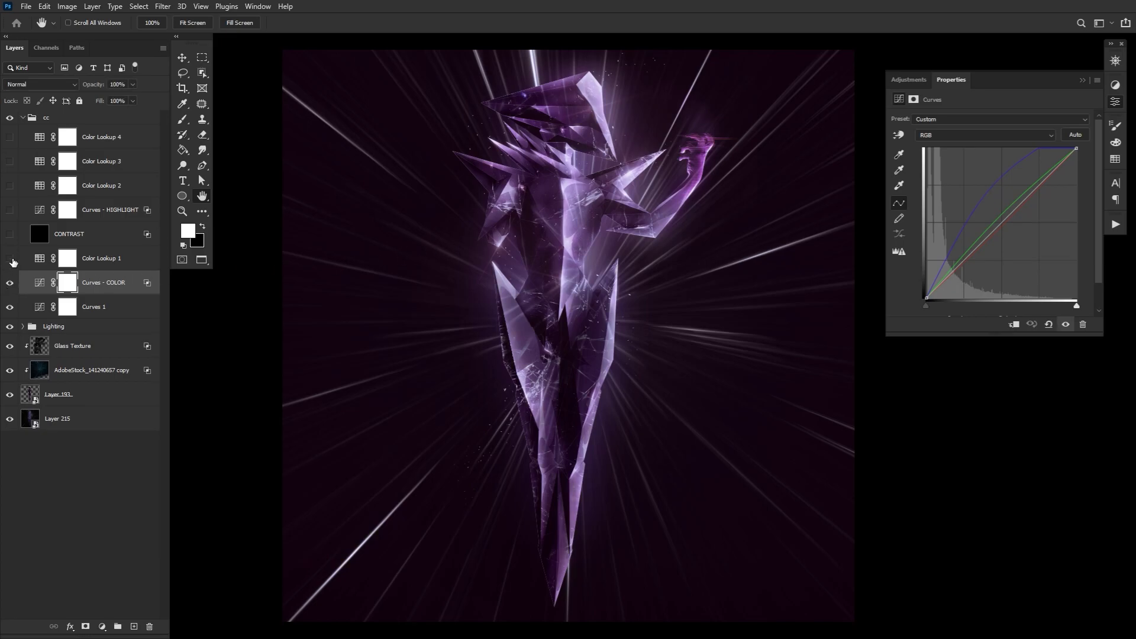
Step: Turn on Color Lookup 1 and CONTRAST (Blend If 0/27), then Curves - HIGHLIGHT's blending options
click(10, 260)
click(39, 259)
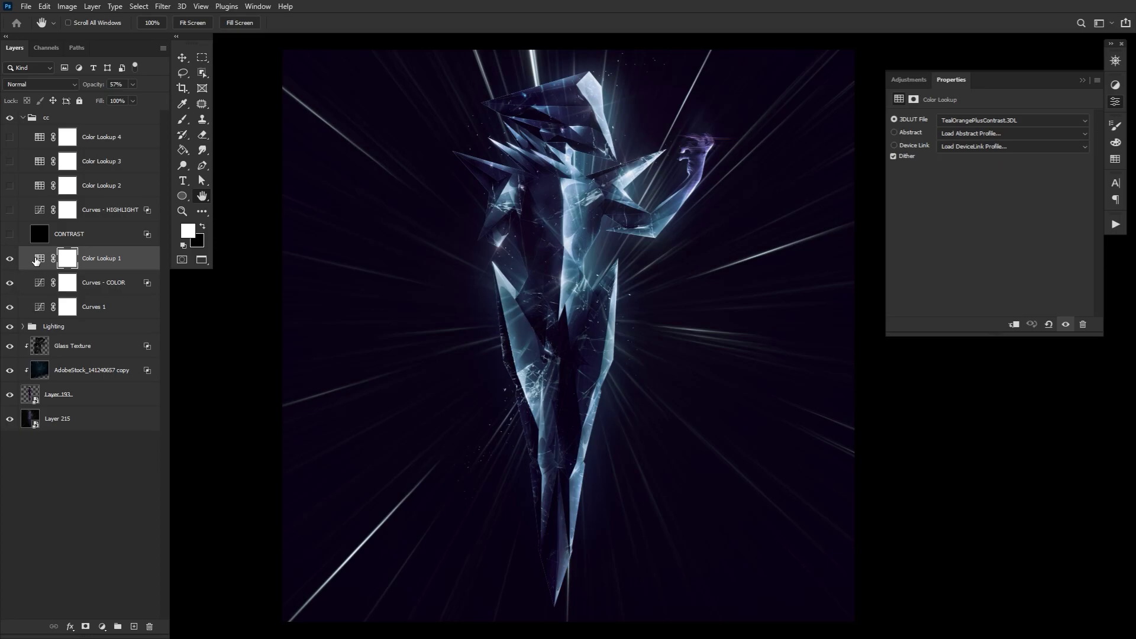
click(10, 235)
double_click(151, 237)
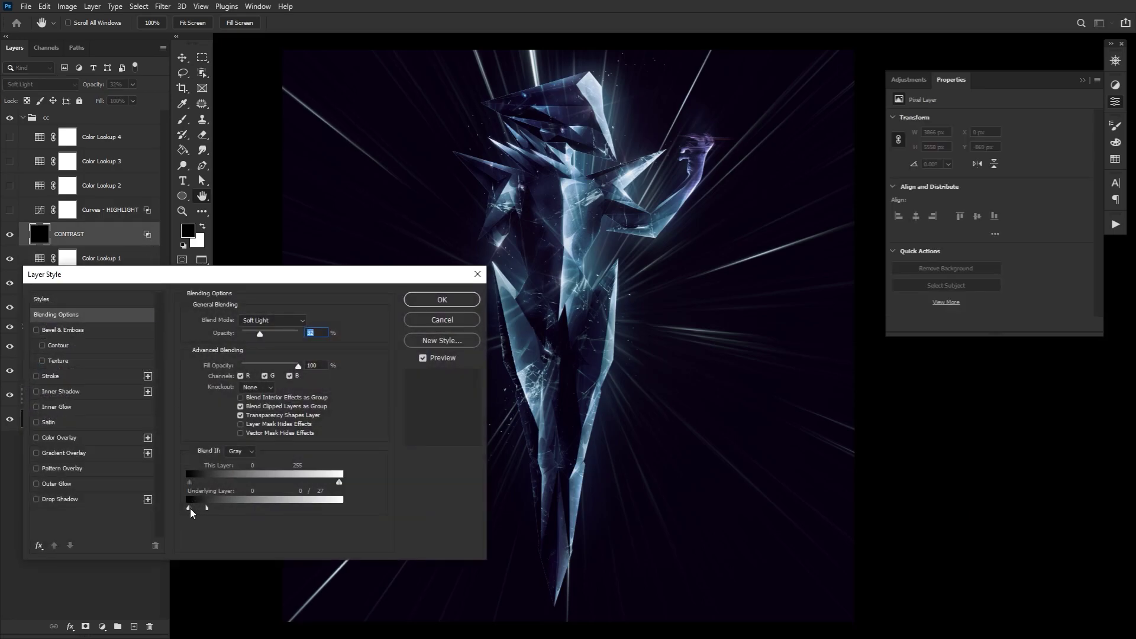
click(442, 300)
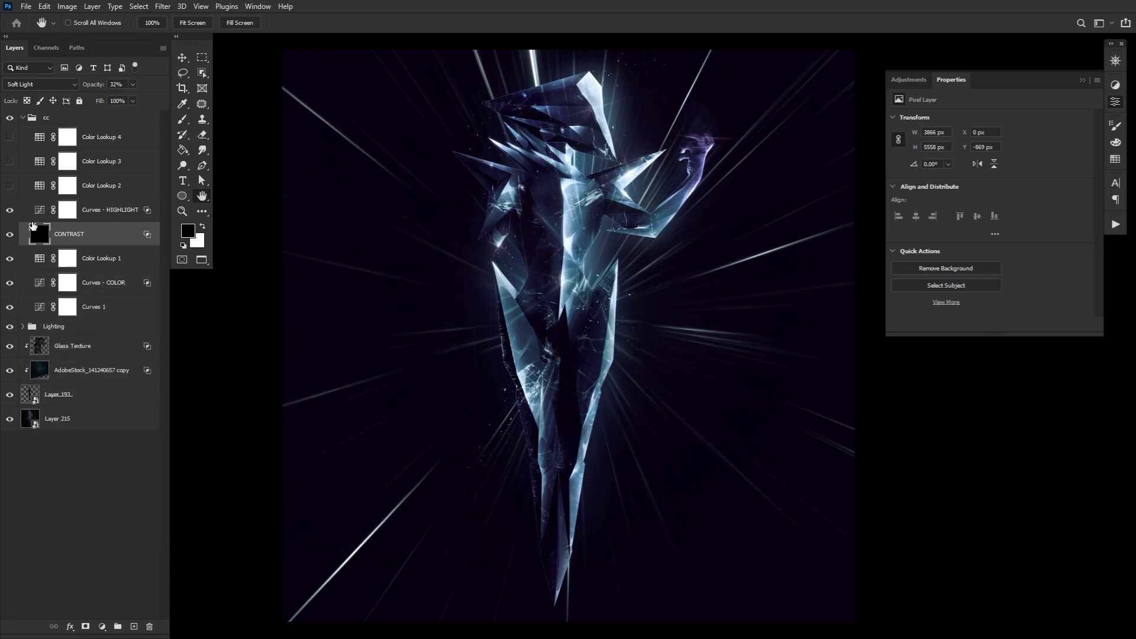
click(42, 214)
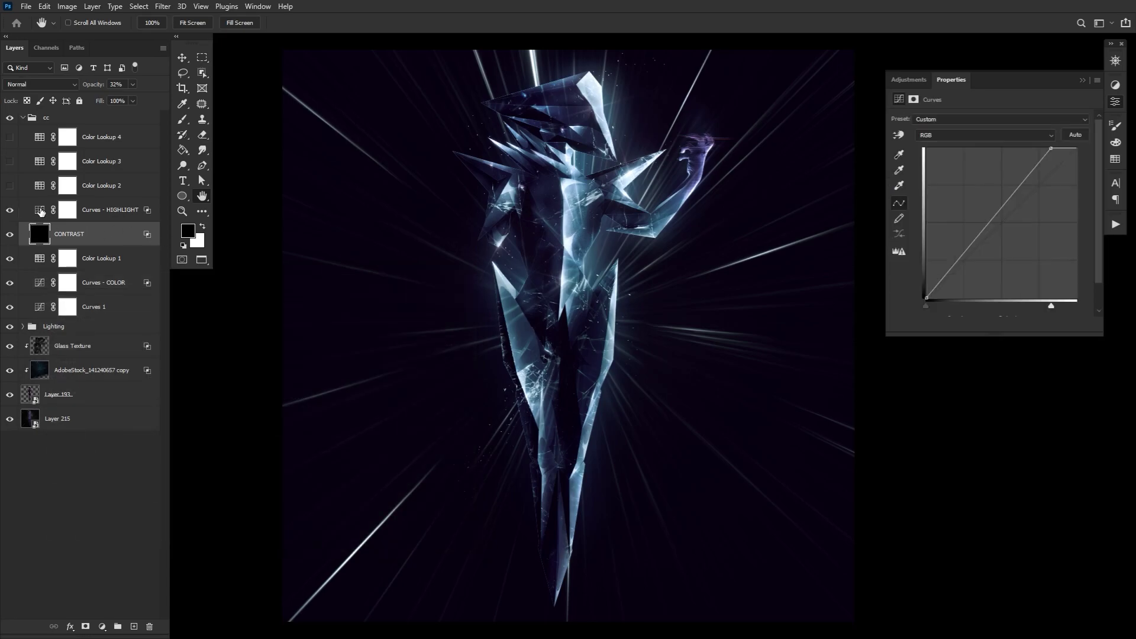
double_click(149, 214)
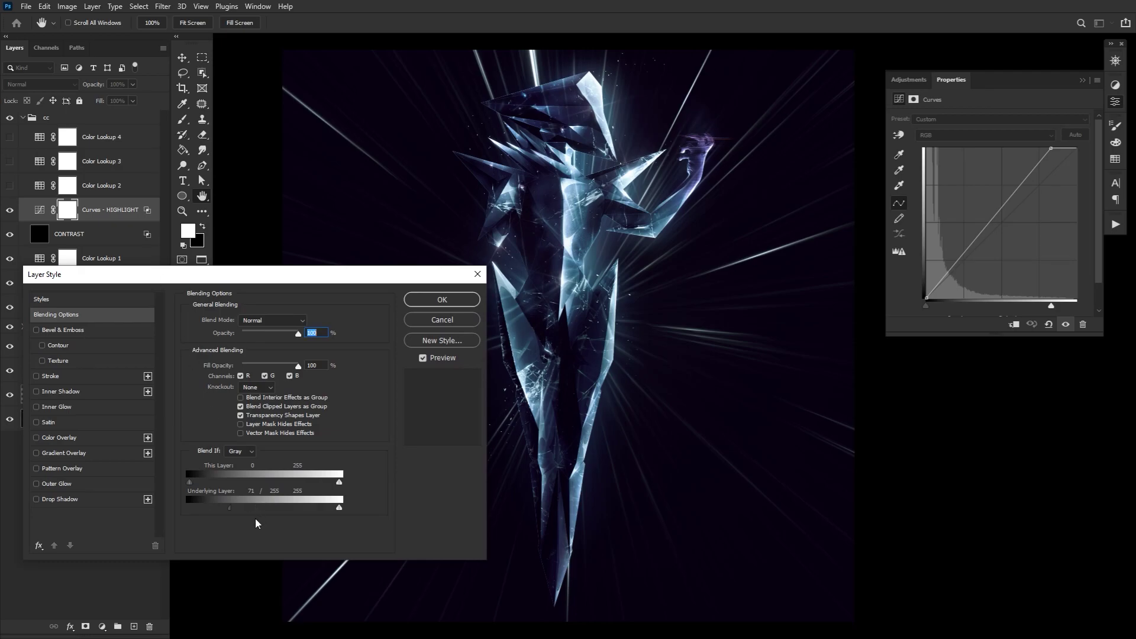